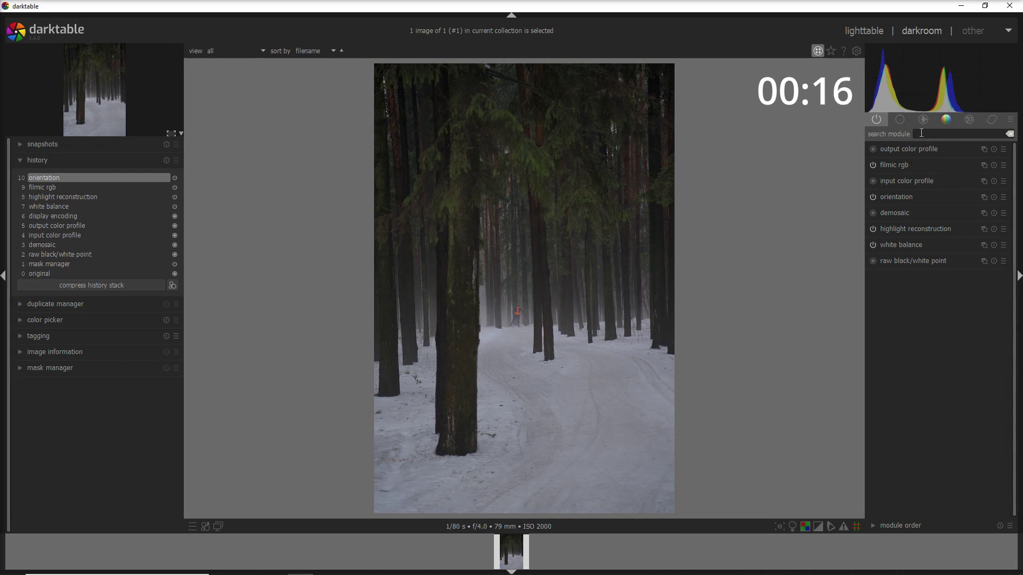
Set haze removal strength to -0.72 to add mist, and enable a parametric mask on it.
click(902, 119)
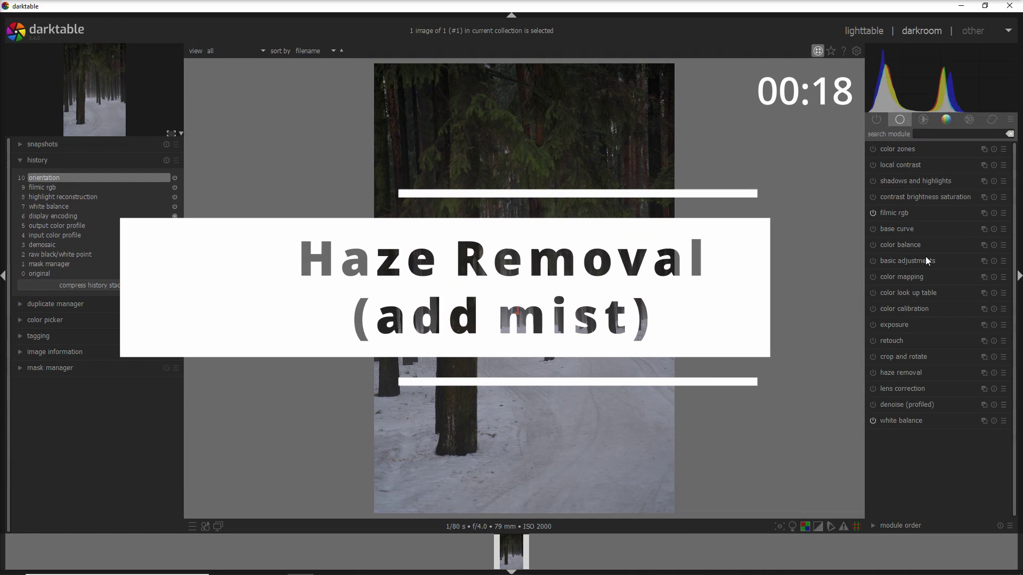
click(928, 371)
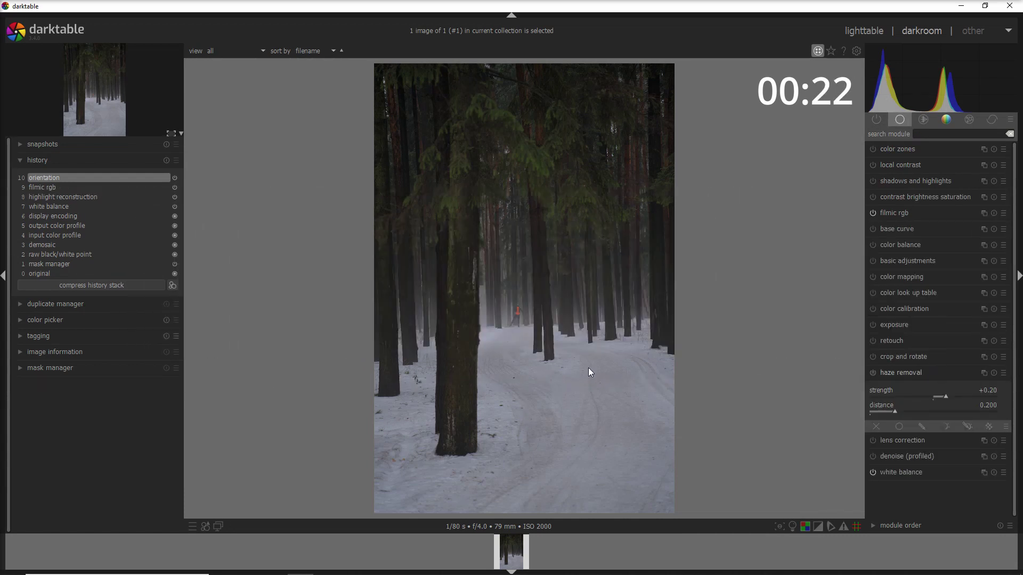
drag(944, 397, 888, 398)
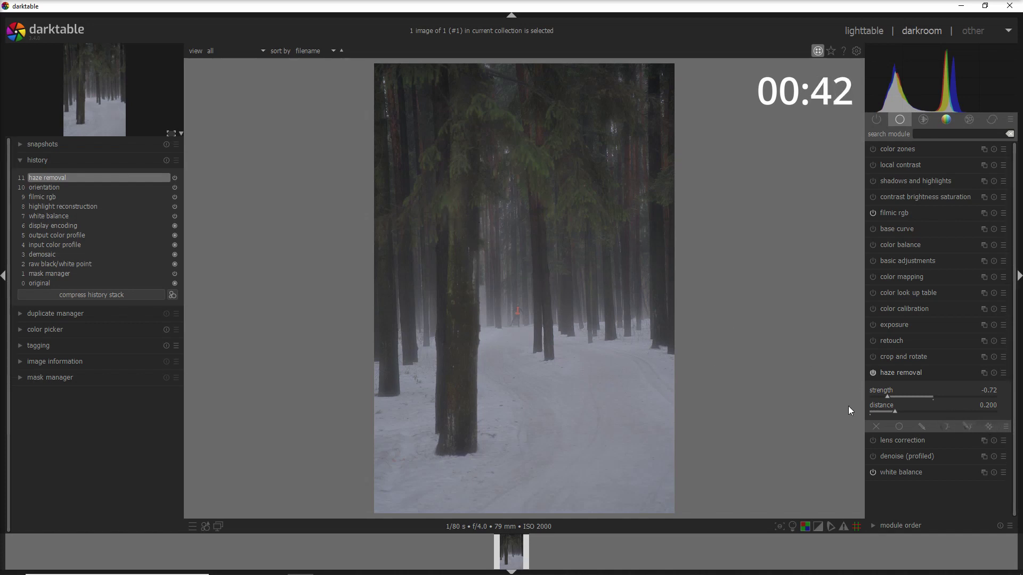
click(967, 426)
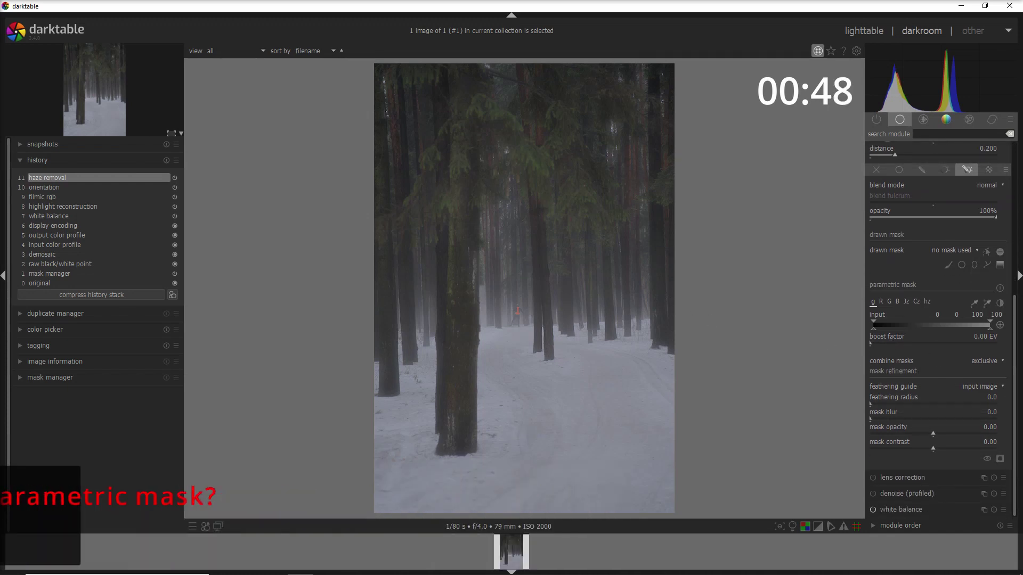
Show the mask and raise the gray input lower handles to about 6.3/7.5 to select only snow.
click(1000, 459)
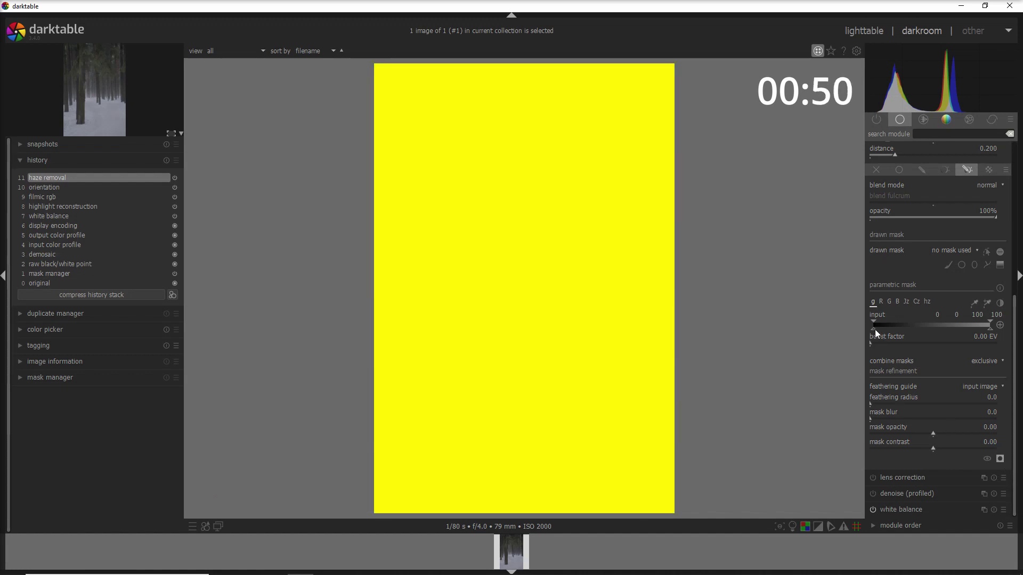
click(875, 331)
drag(876, 331, 882, 332)
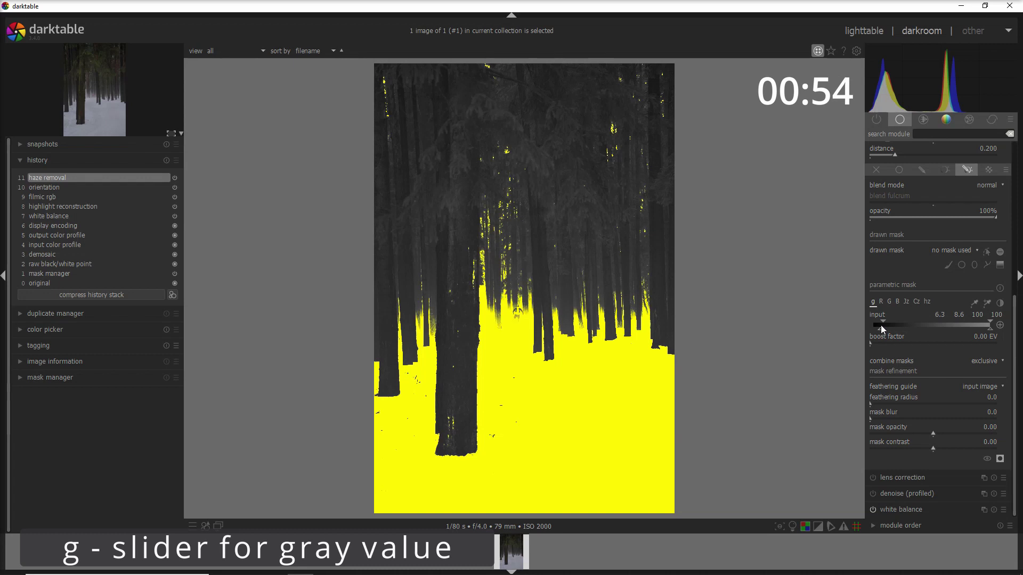
scroll(883, 325, down, 1)
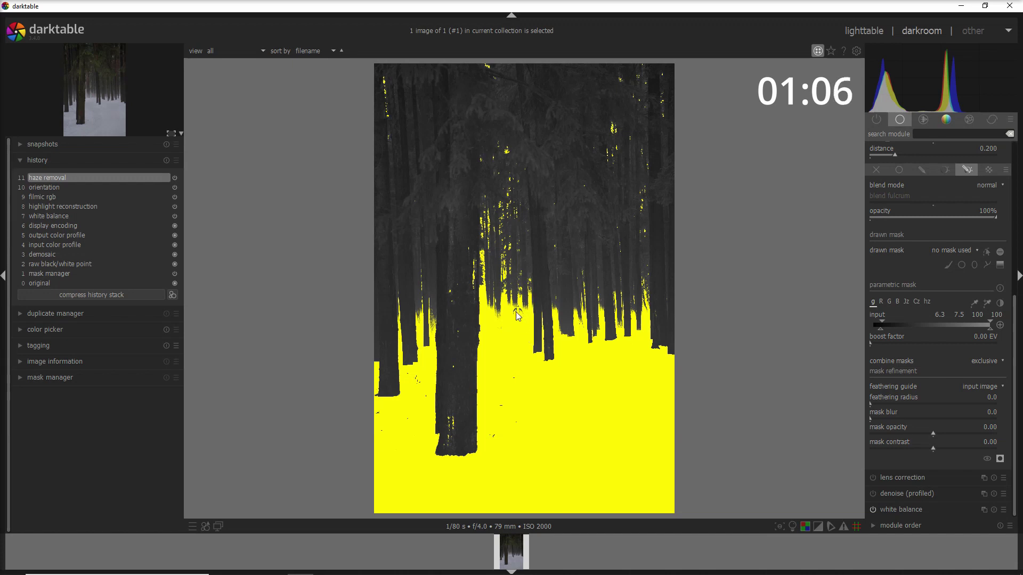
Paint a brush path along the ski track, reshape it to the trail, and invert the drawn mask.
click(948, 265)
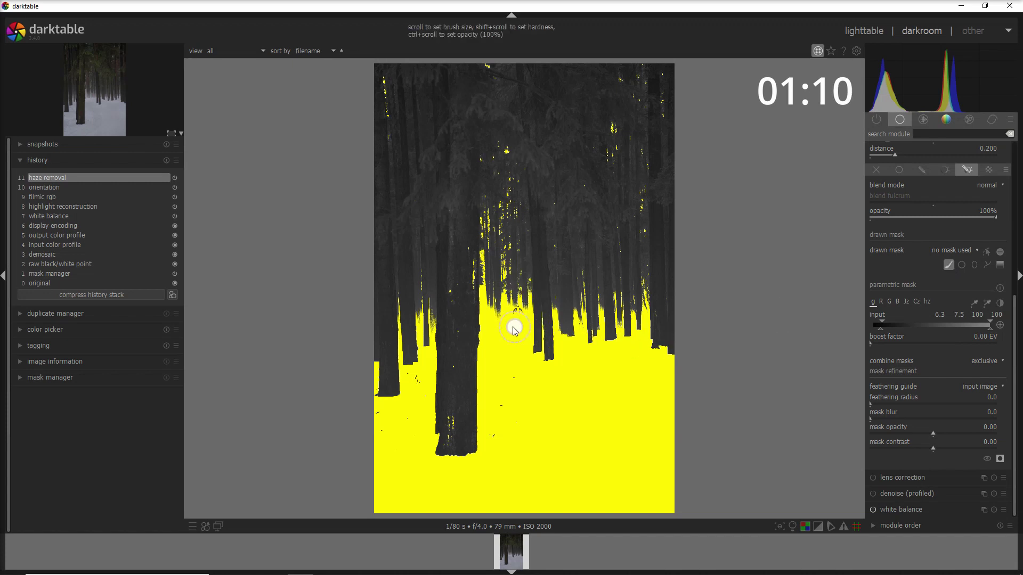
mouse_move(516, 304)
mouse_down()
mouse_move(516, 333)
mouse_move(501, 357)
mouse_move(526, 401)
mouse_move(517, 447)
mouse_move(478, 515)
mouse_up()
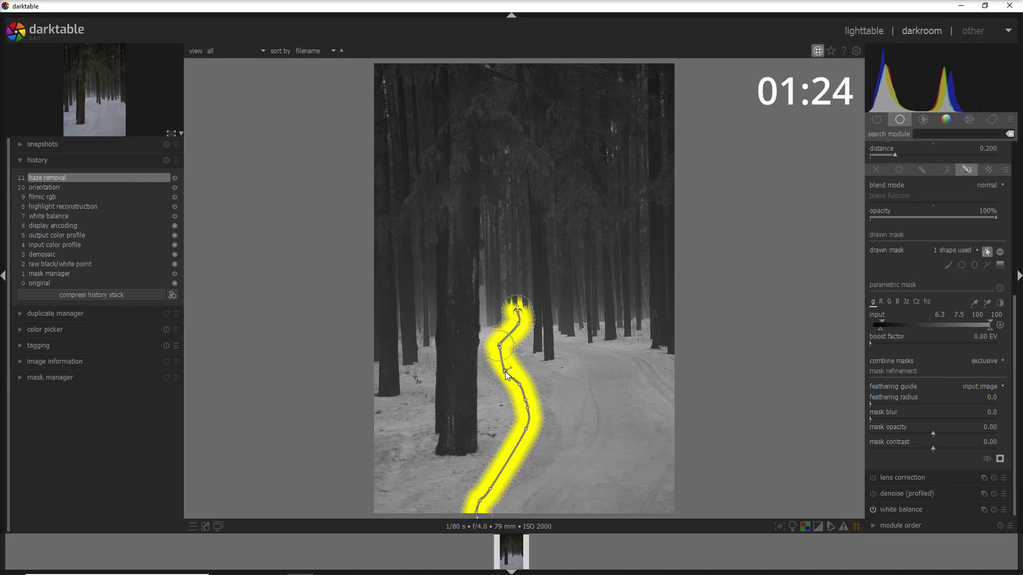
drag(504, 379, 532, 413)
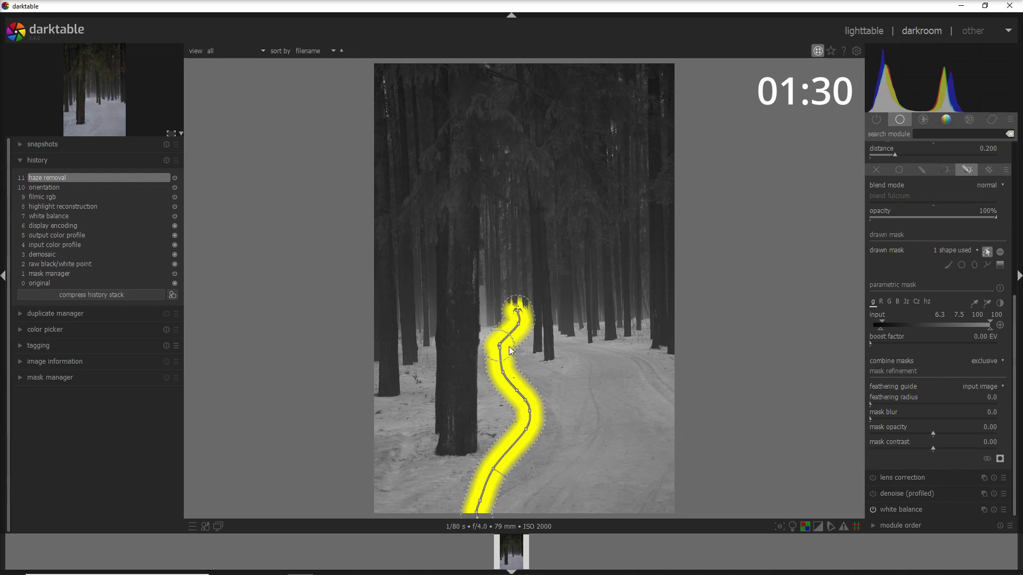
click(1000, 252)
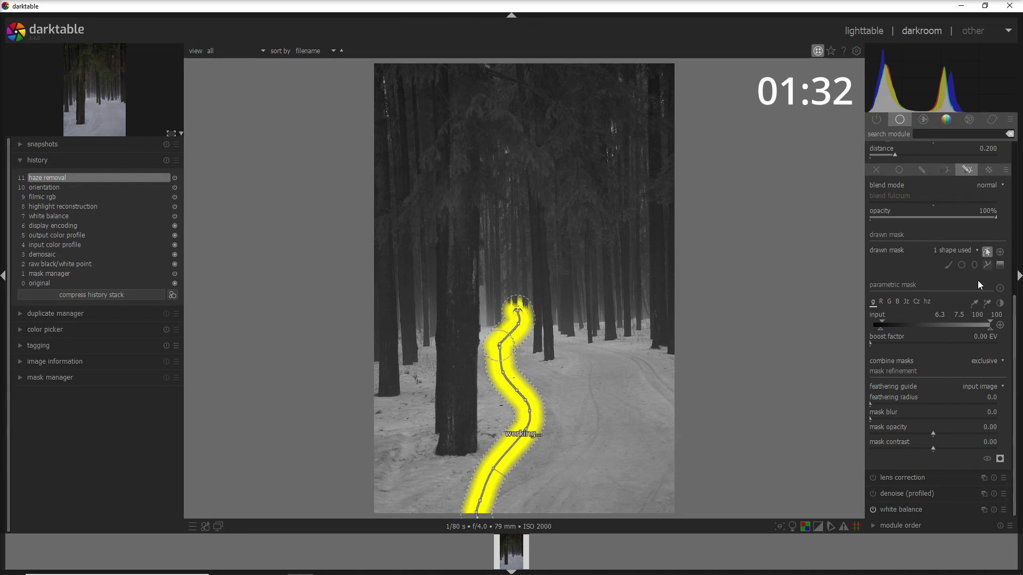
Hide the mask overlay, compare haze removal on and off, and lower its blend opacity to 77%.
click(1000, 459)
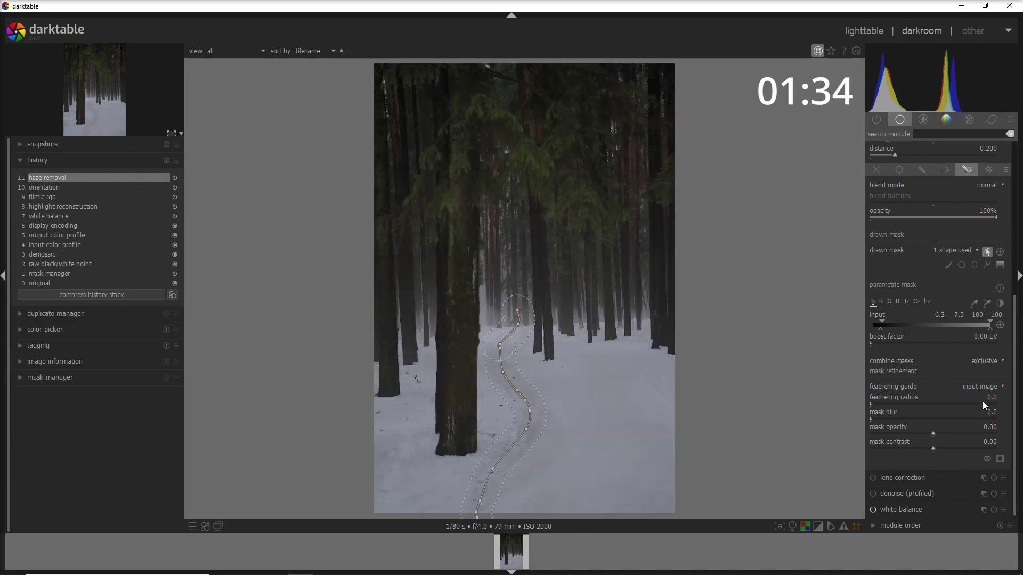
click(987, 251)
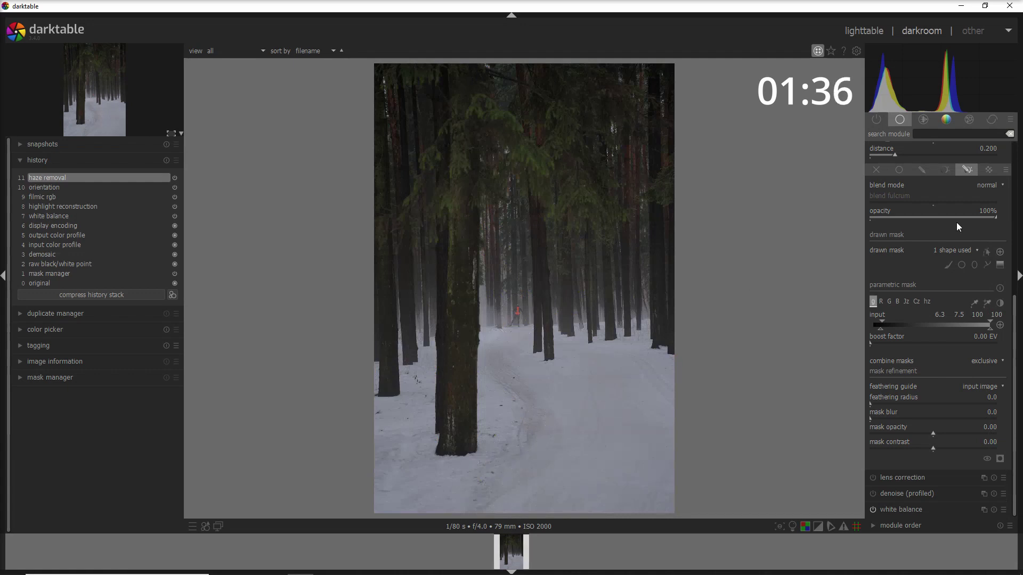
scroll(1004, 326, up, 5)
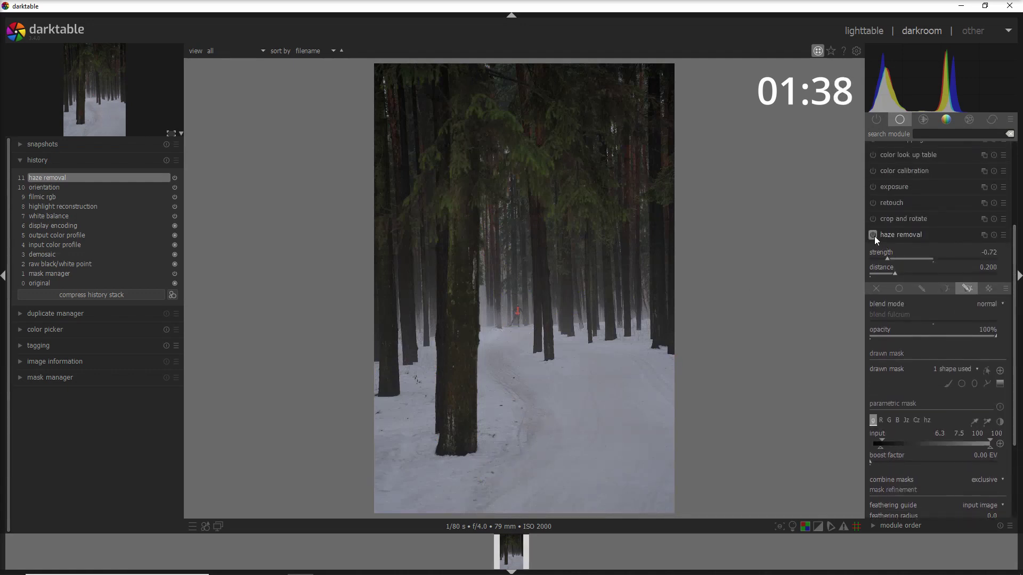
click(874, 237)
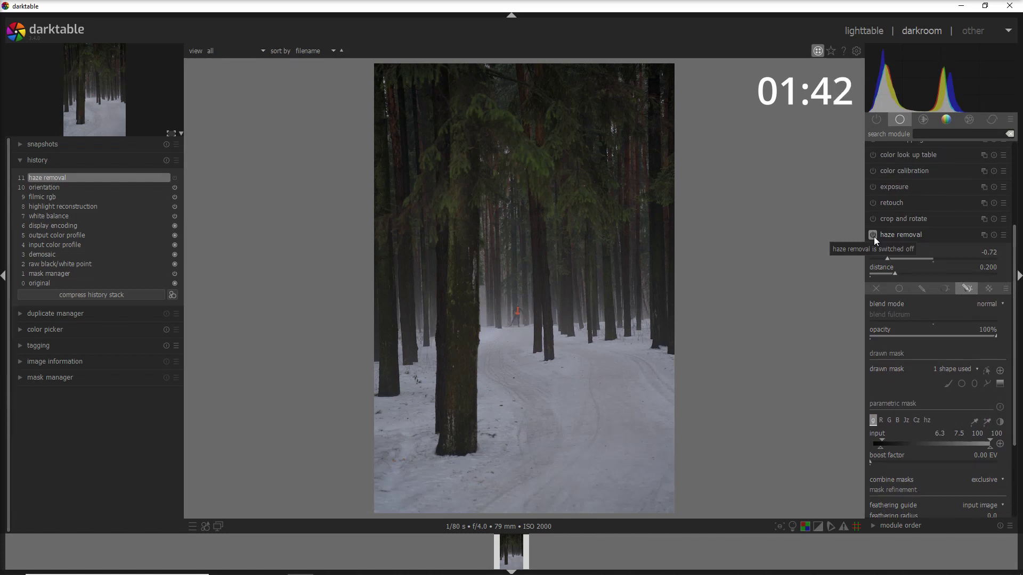
click(874, 236)
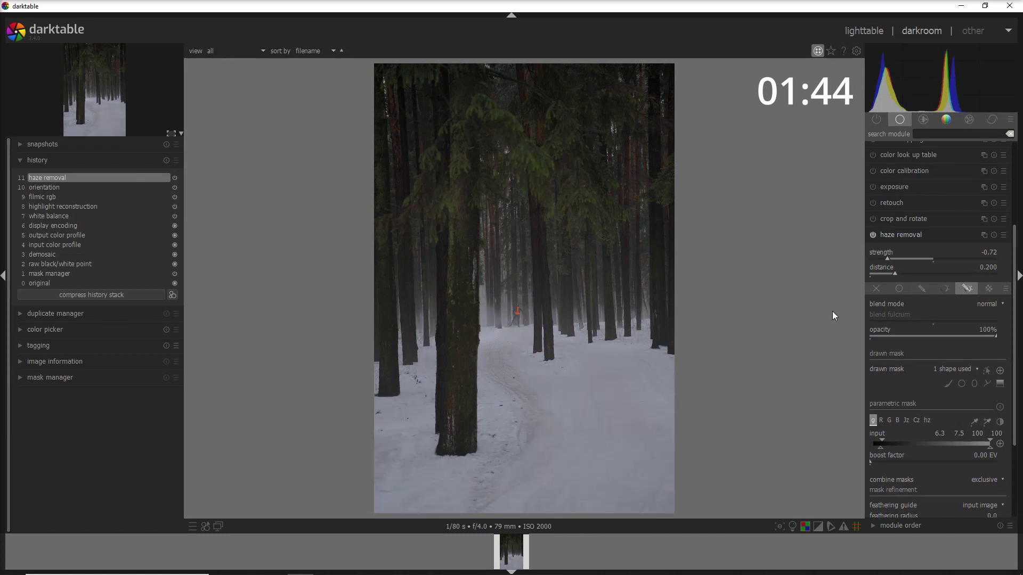
drag(994, 336, 967, 335)
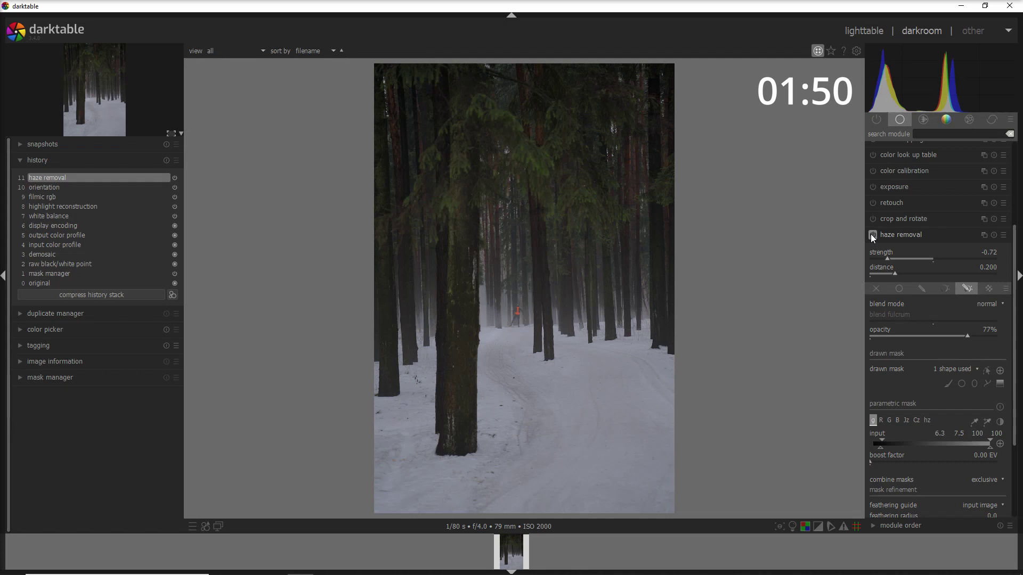
click(872, 235)
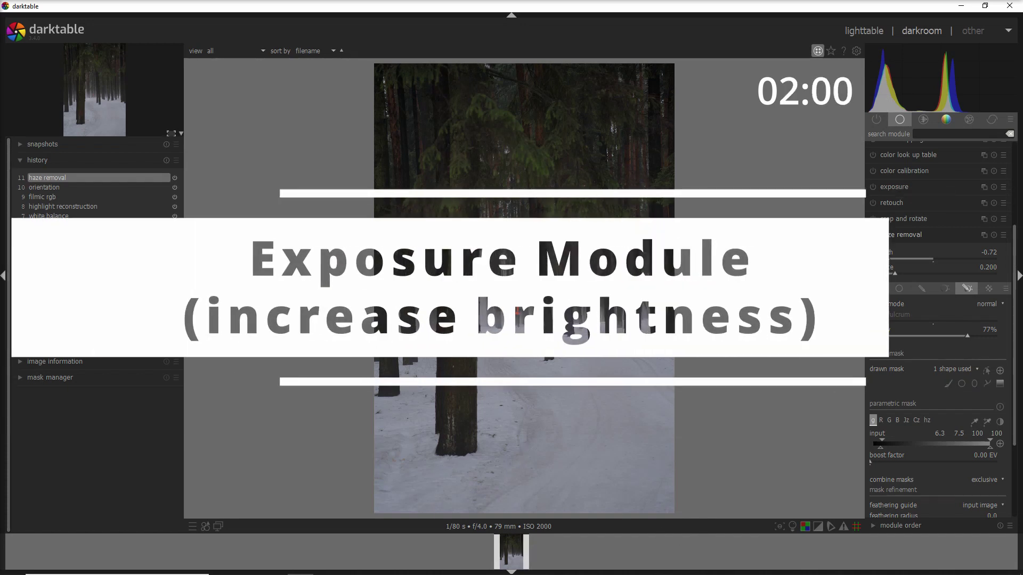
Raise the exposure module's exposure slider to 0.31 EV.
click(909, 187)
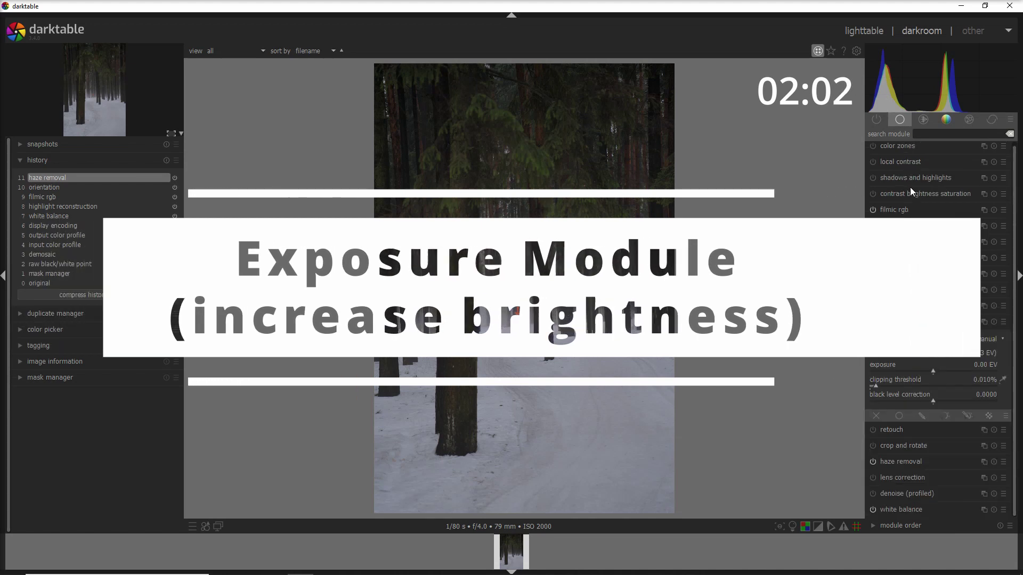
click(935, 372)
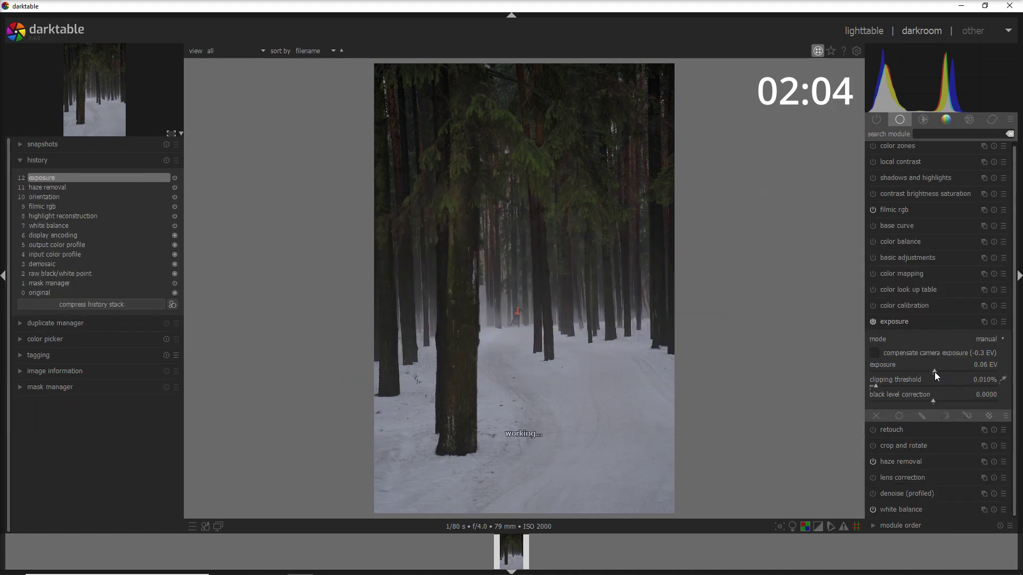
drag(935, 372, 938, 373)
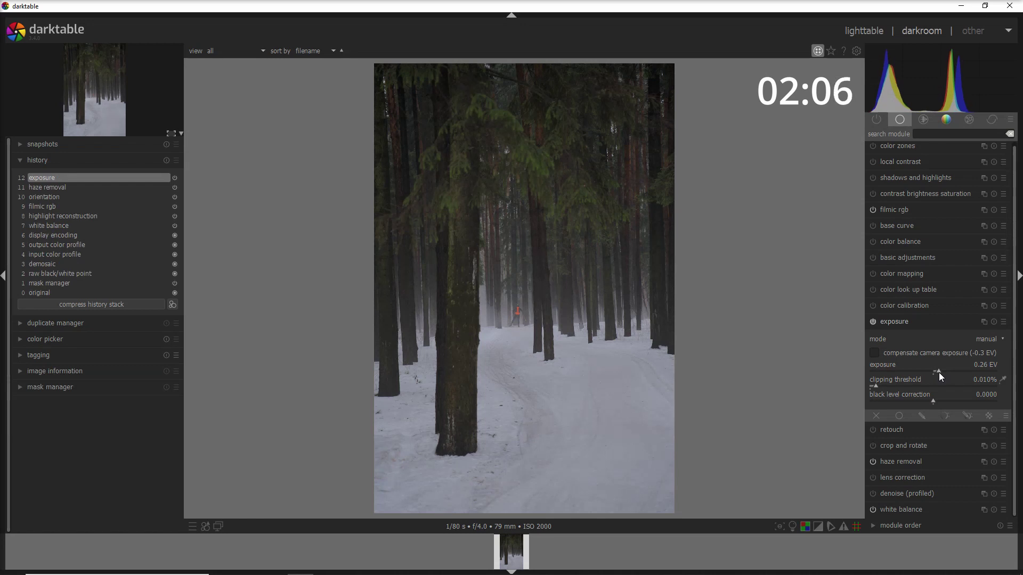
scroll(941, 375, up, 1)
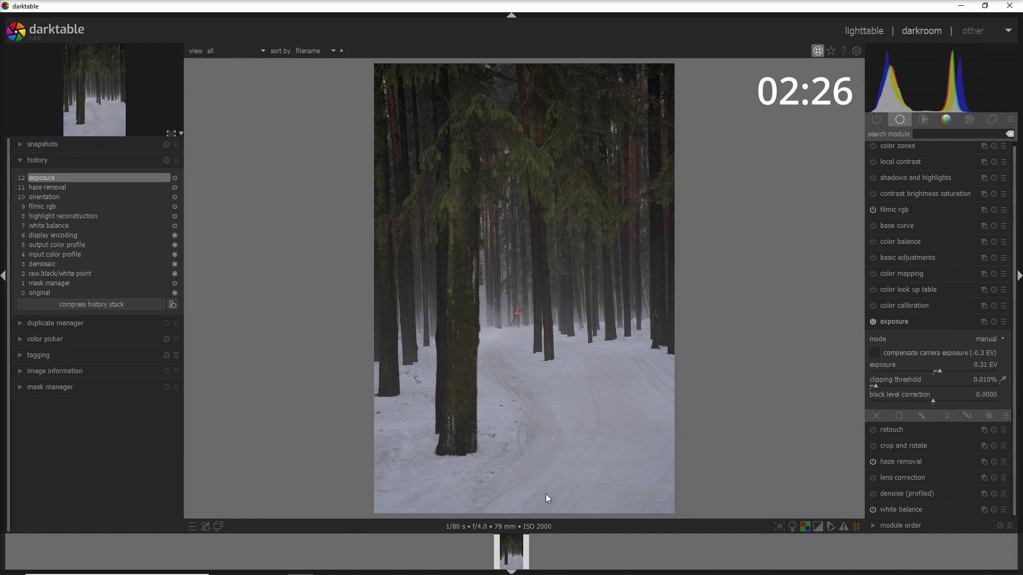
Find the vignetting module by searching 'vign' and expand it.
click(910, 321)
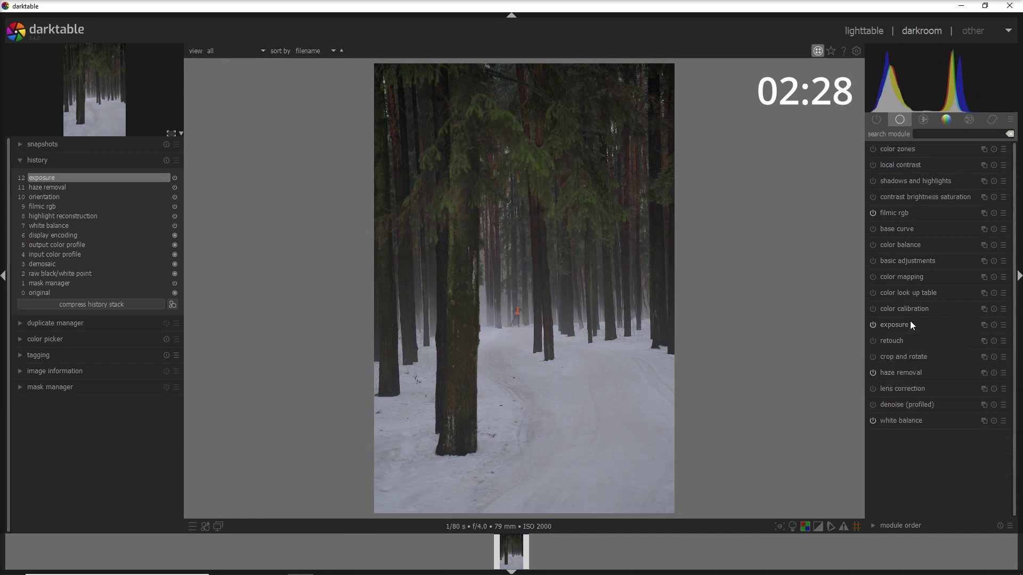
click(926, 134)
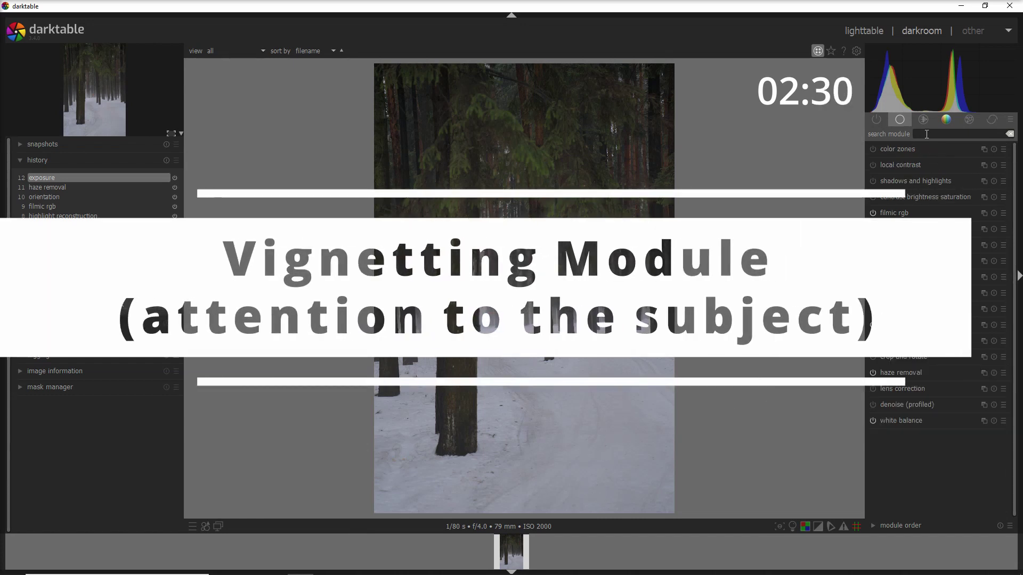
text(vign)
click(907, 152)
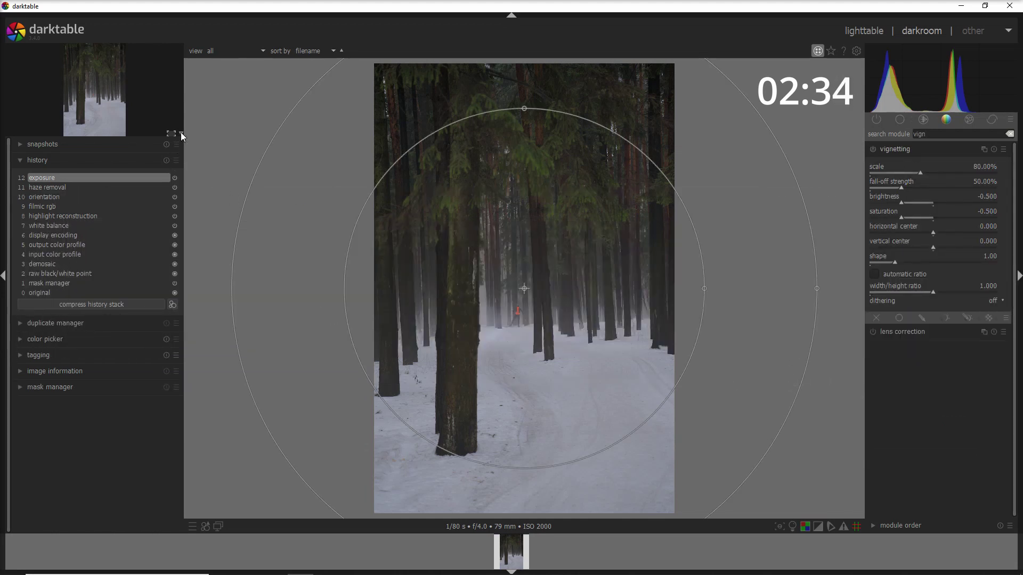
Zoom the preview to 5% and shape a narrow ellipse with scale 89.23% and fall-off 97.28%.
click(181, 133)
click(195, 149)
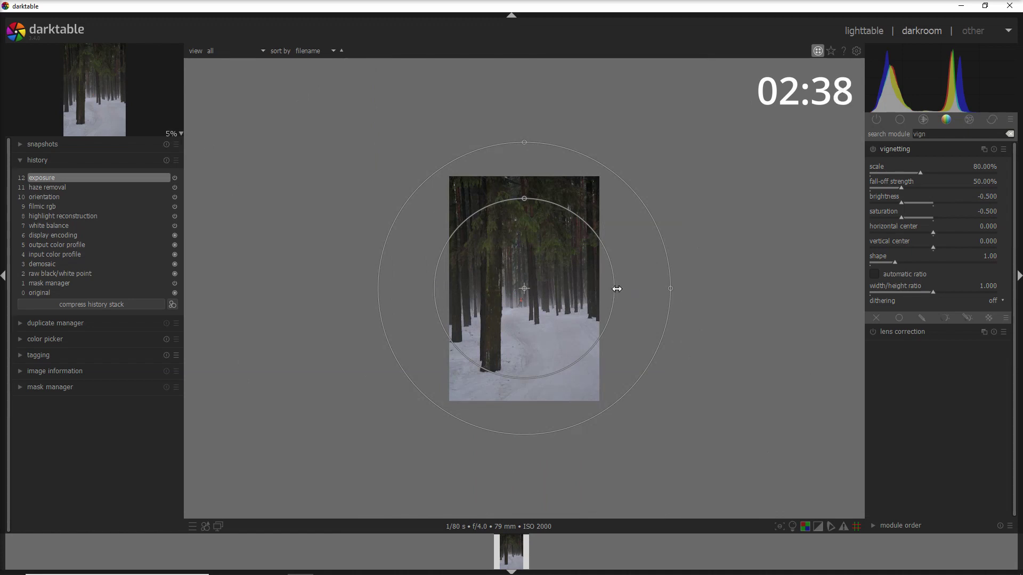
drag(609, 288, 553, 288)
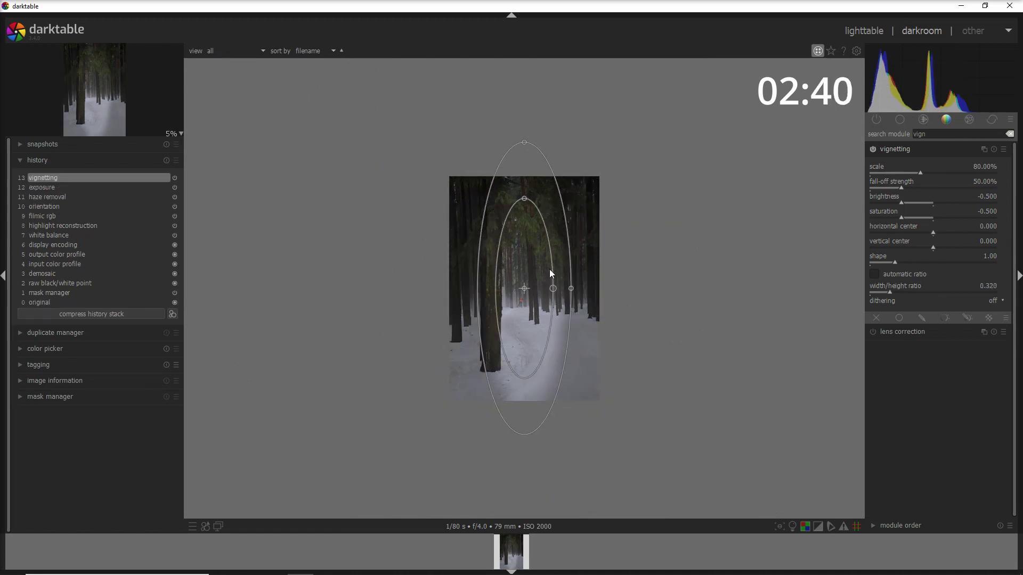
drag(525, 198, 525, 188)
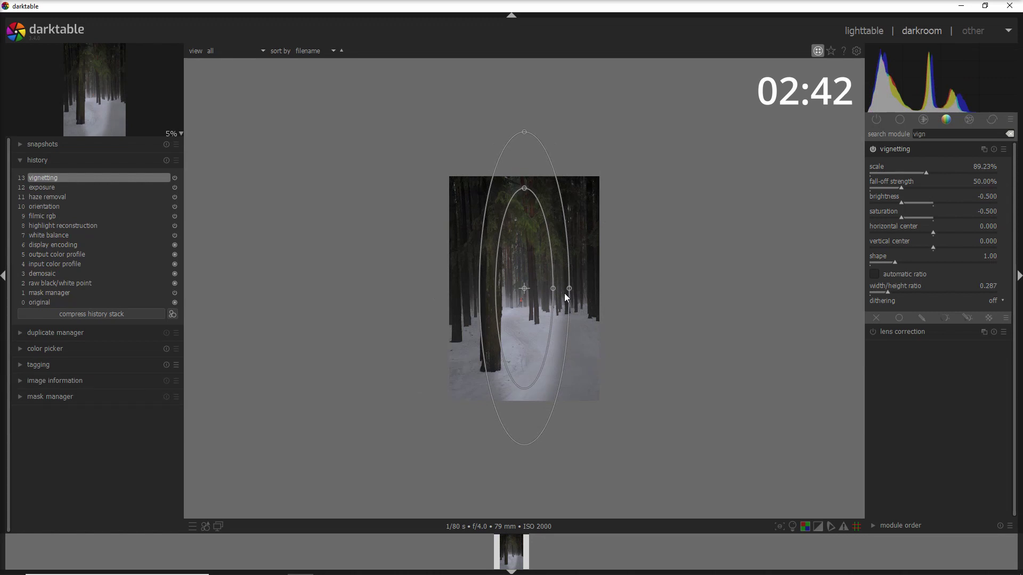
drag(569, 289, 518, 346)
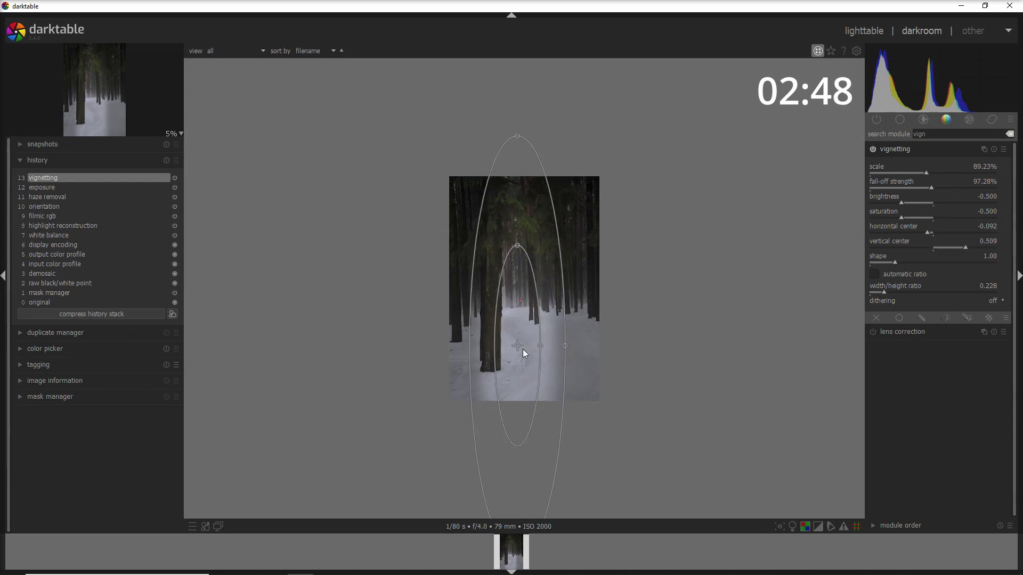
Set the preview to fit to screen, toggle the vignette off and on twice, then collapse it.
click(181, 134)
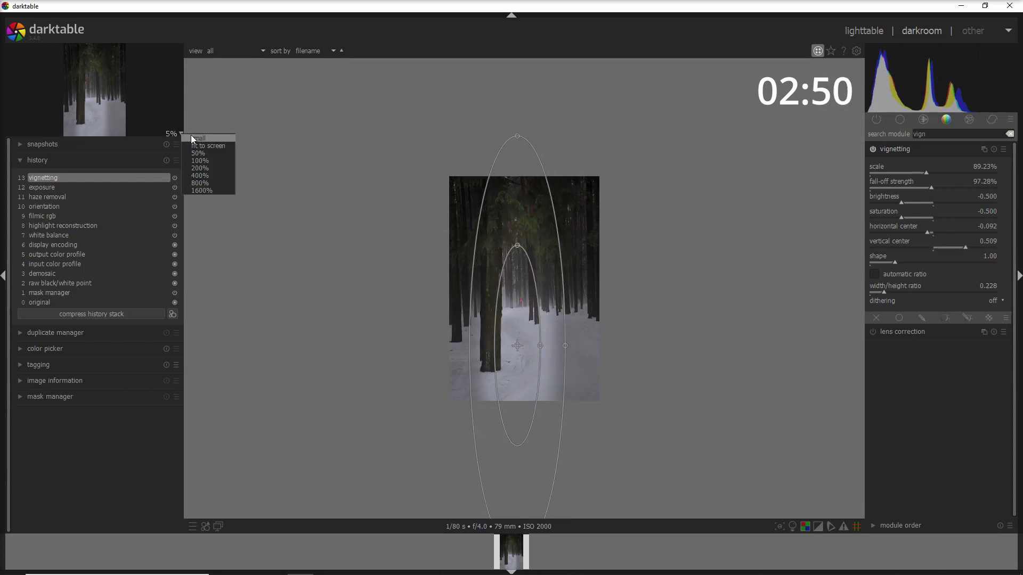
click(195, 146)
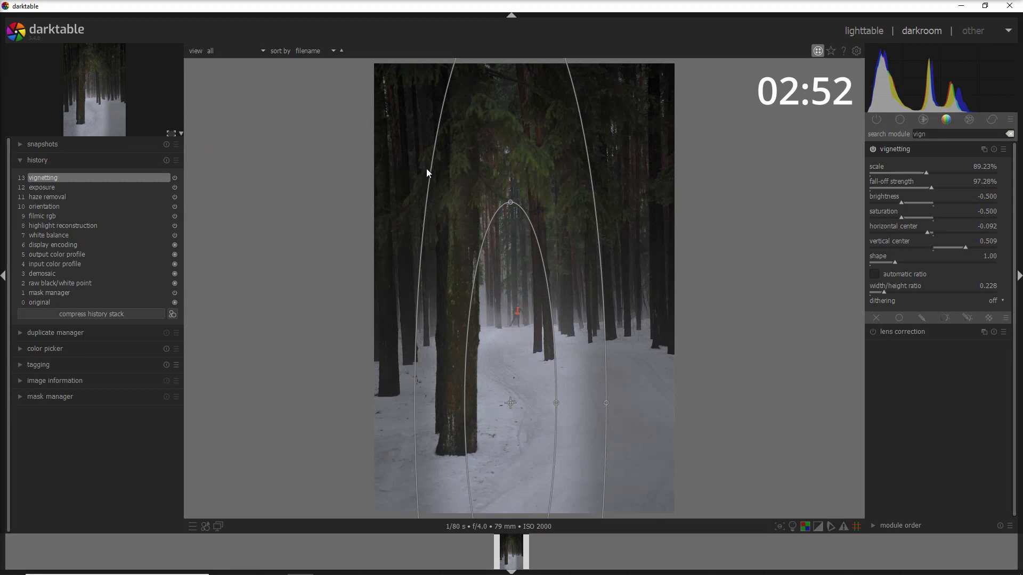
click(873, 149)
click(873, 149)
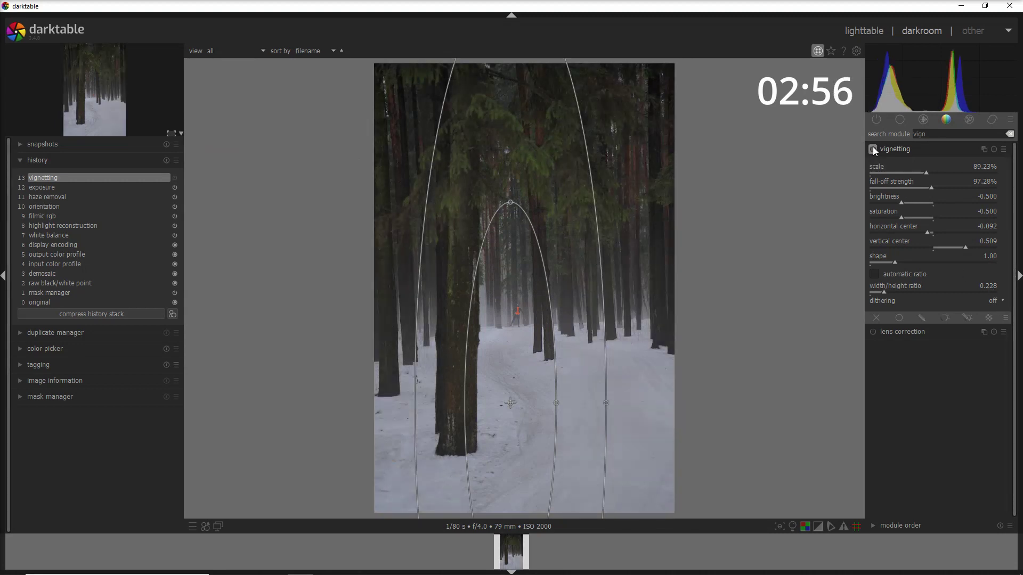
click(872, 149)
click(873, 150)
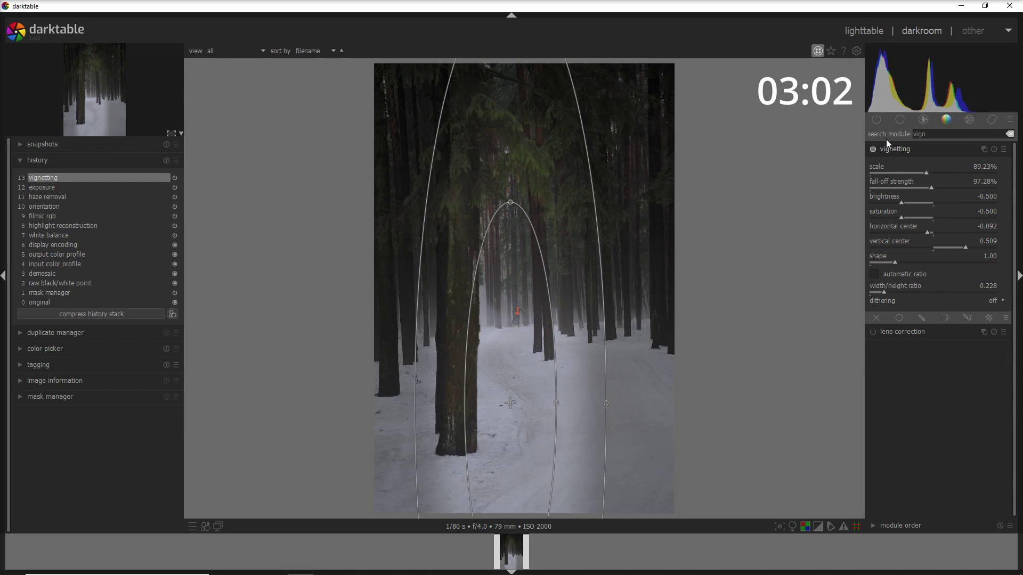
click(897, 148)
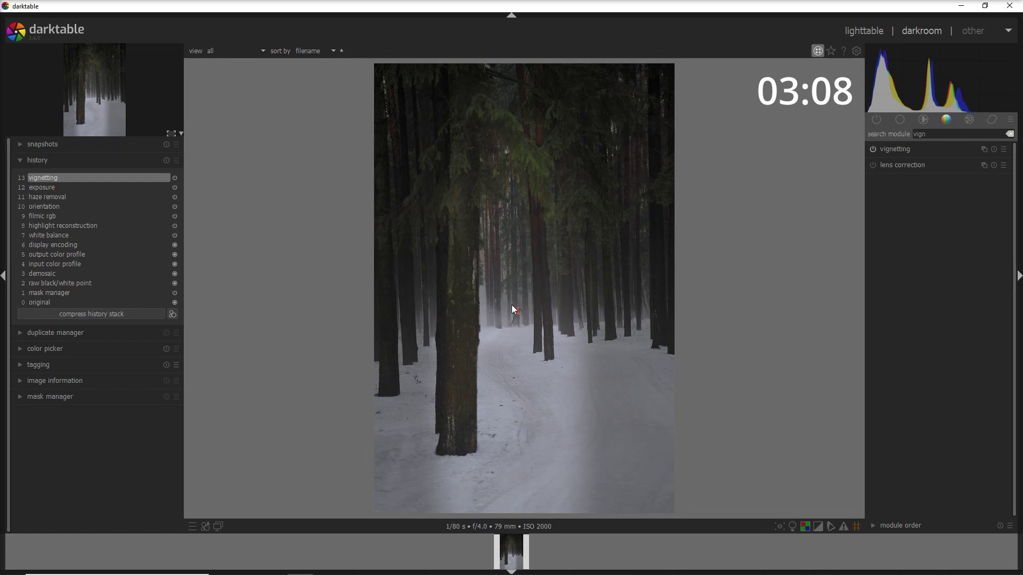
Create a second exposure instance and rename it 'Dodge'.
click(900, 119)
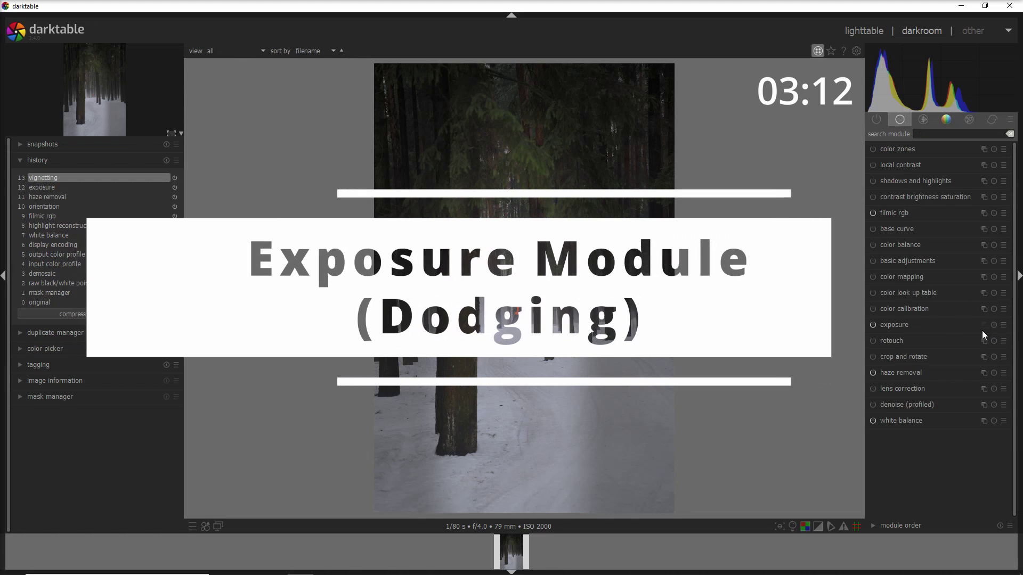
click(985, 325)
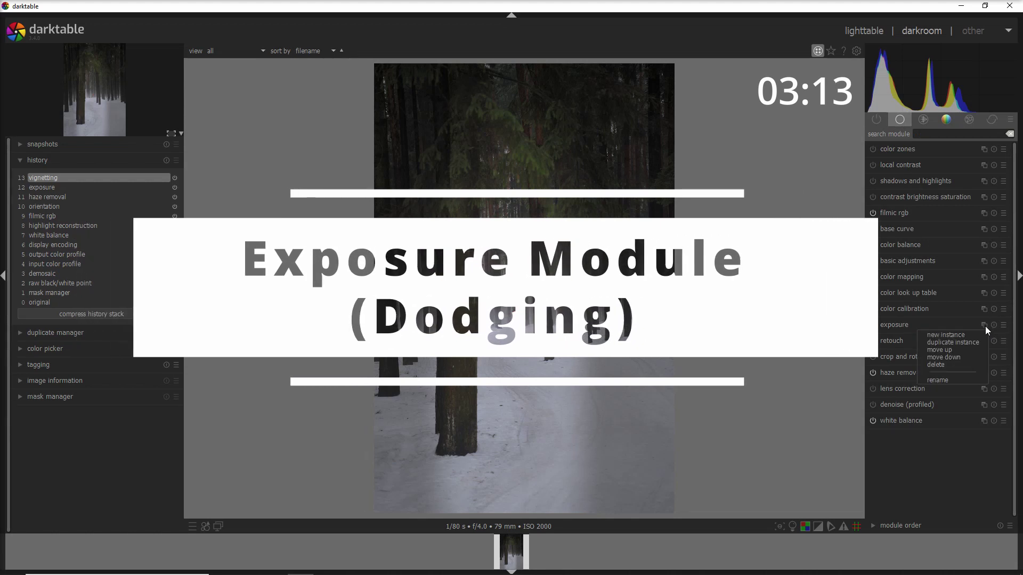
click(959, 334)
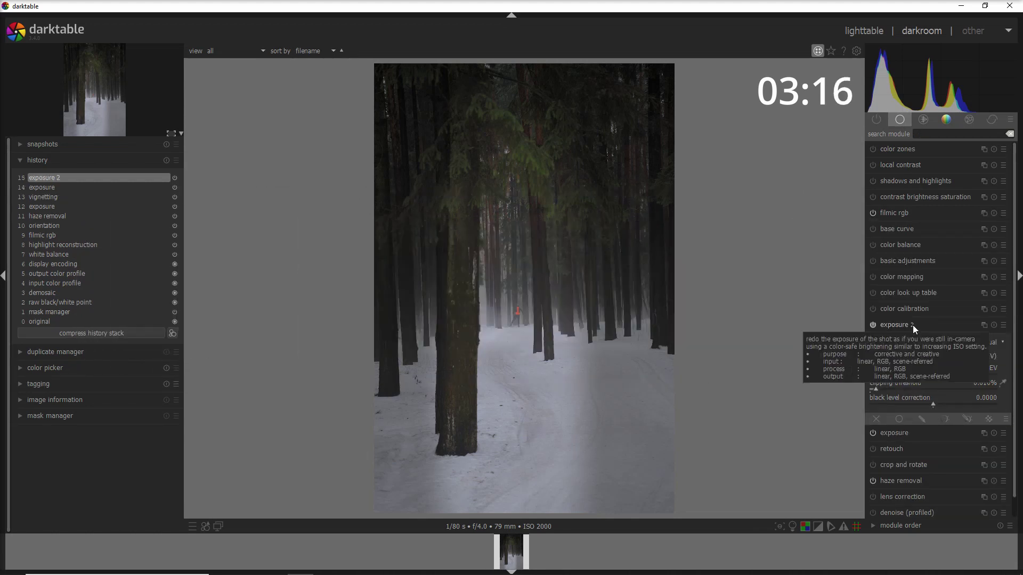
ctrl+click(913, 325)
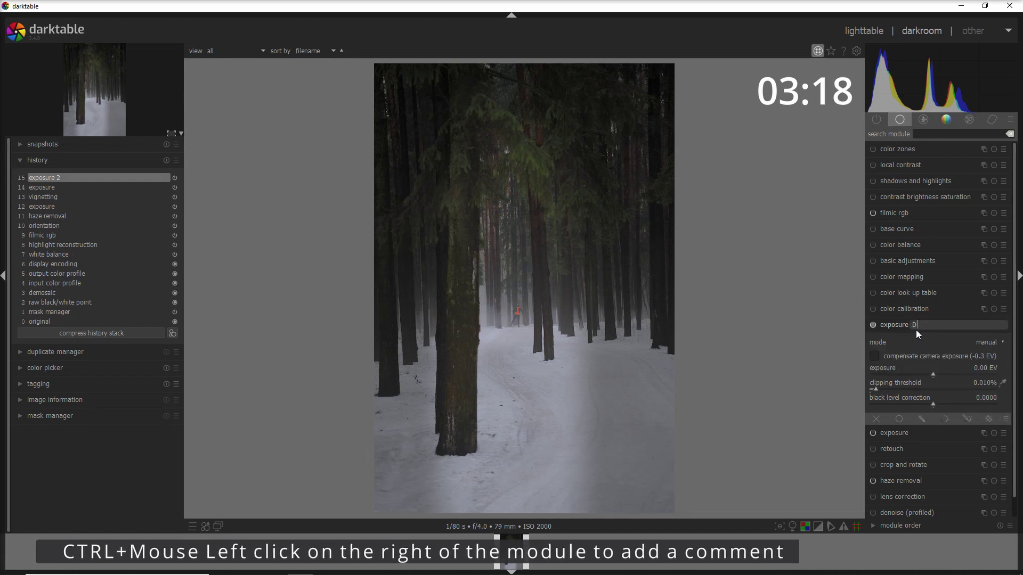
text(Dodge)
key(Return)
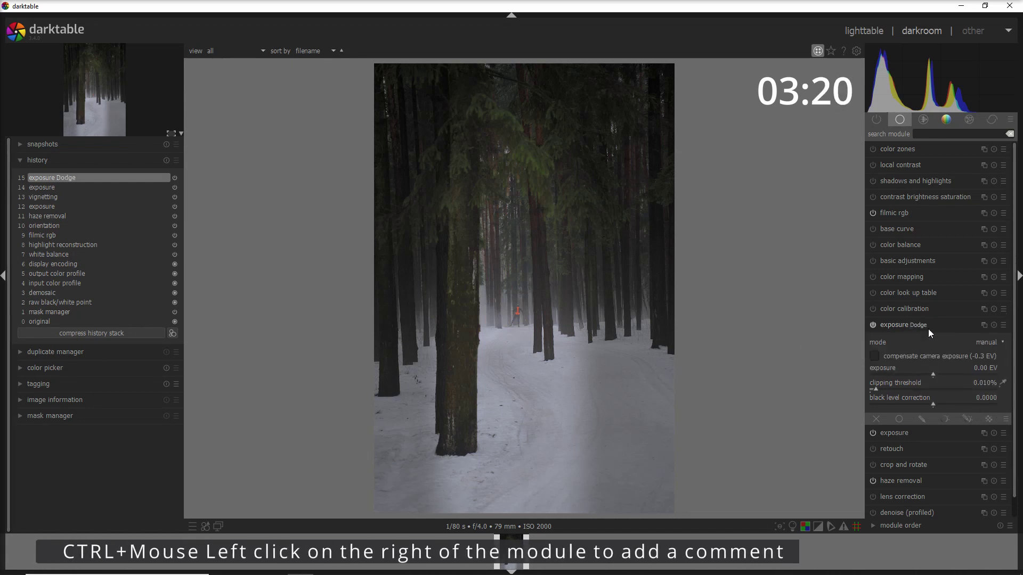
Apply the Dodge +0.7 preset to the exposure Dodge instance.
click(1005, 326)
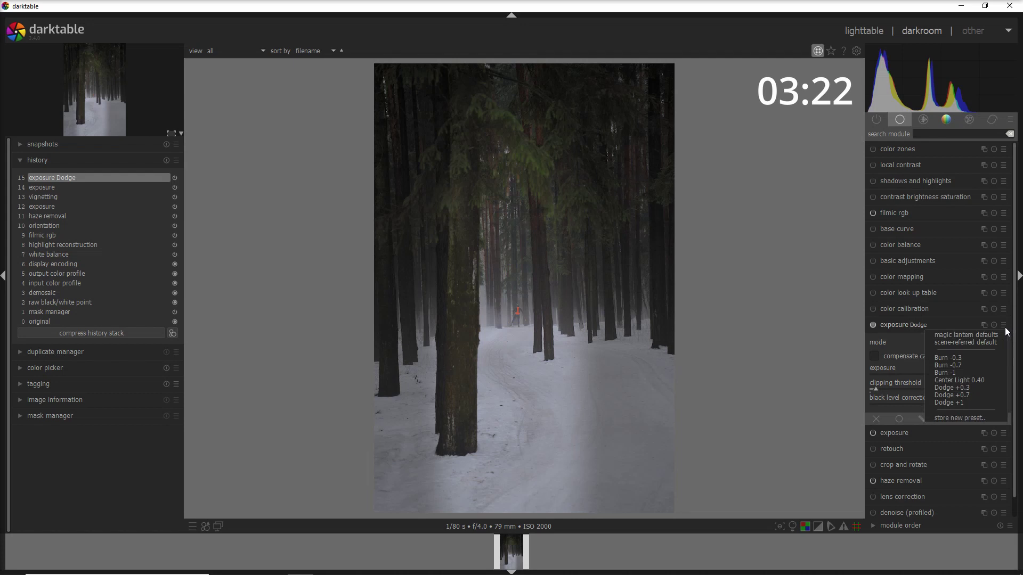
click(960, 395)
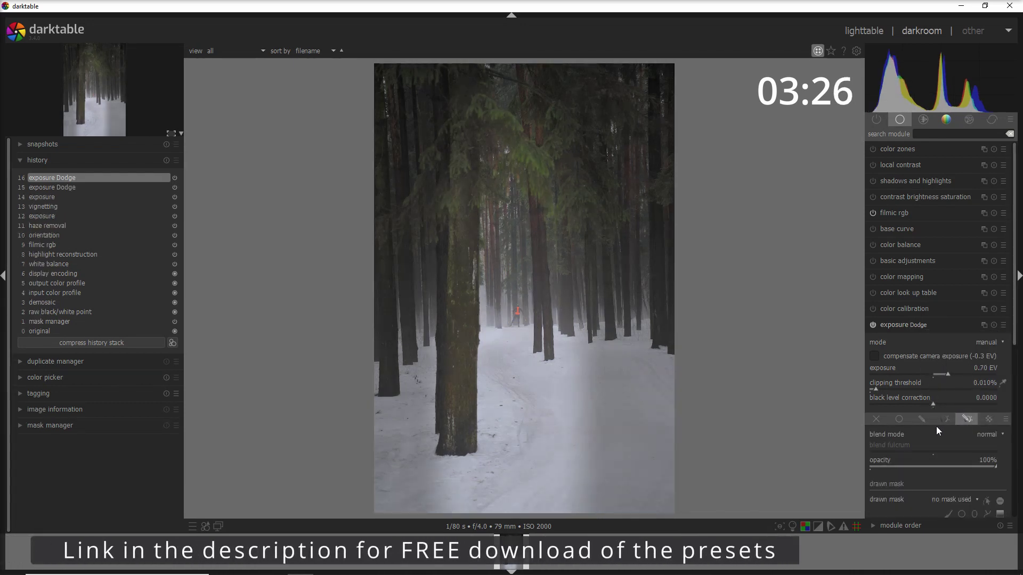
scroll(938, 405, down, 5)
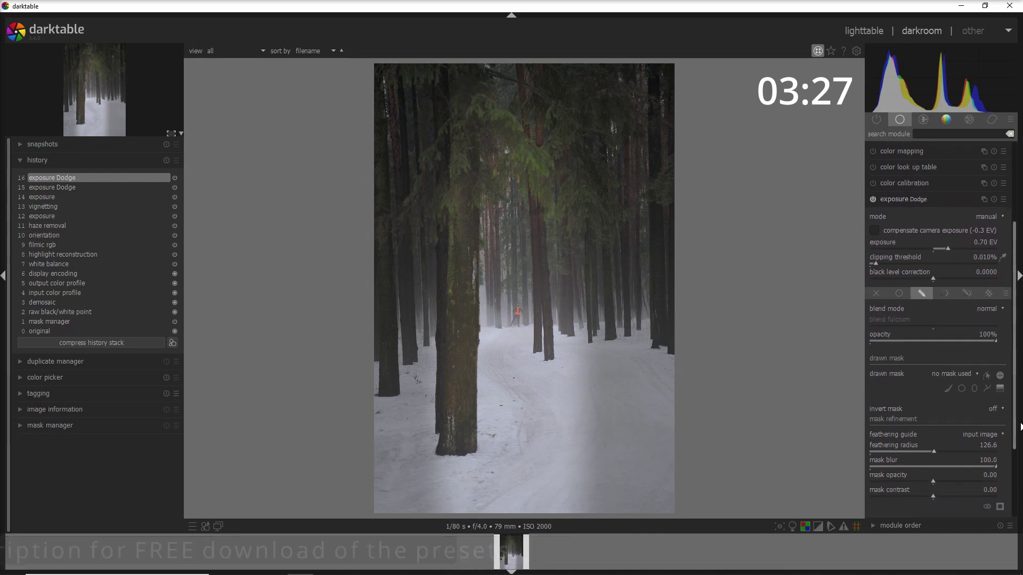
Mask the dodge with circles around the skier, compare on and off, then collapse it.
click(961, 392)
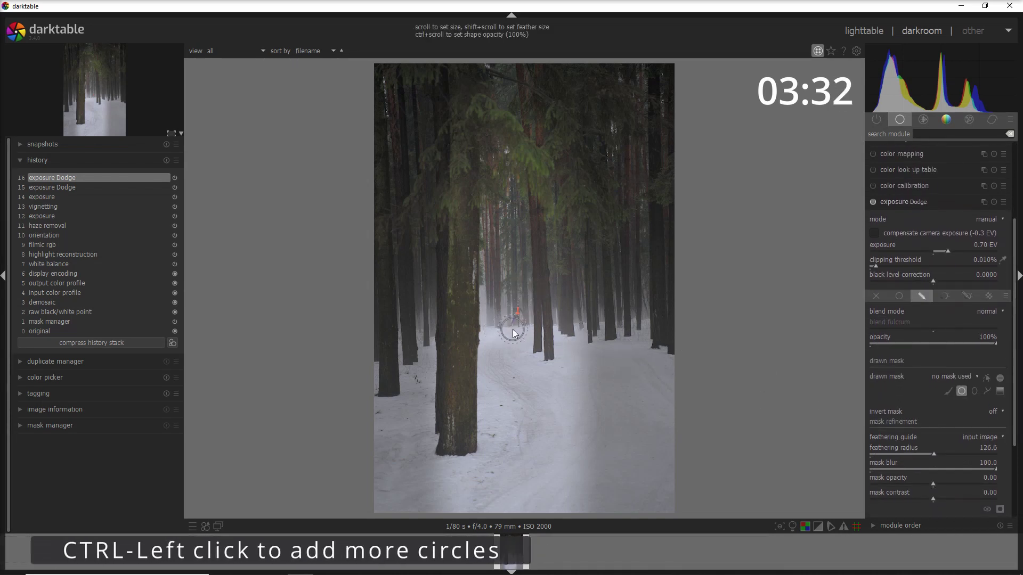
scroll(515, 327, up, 1)
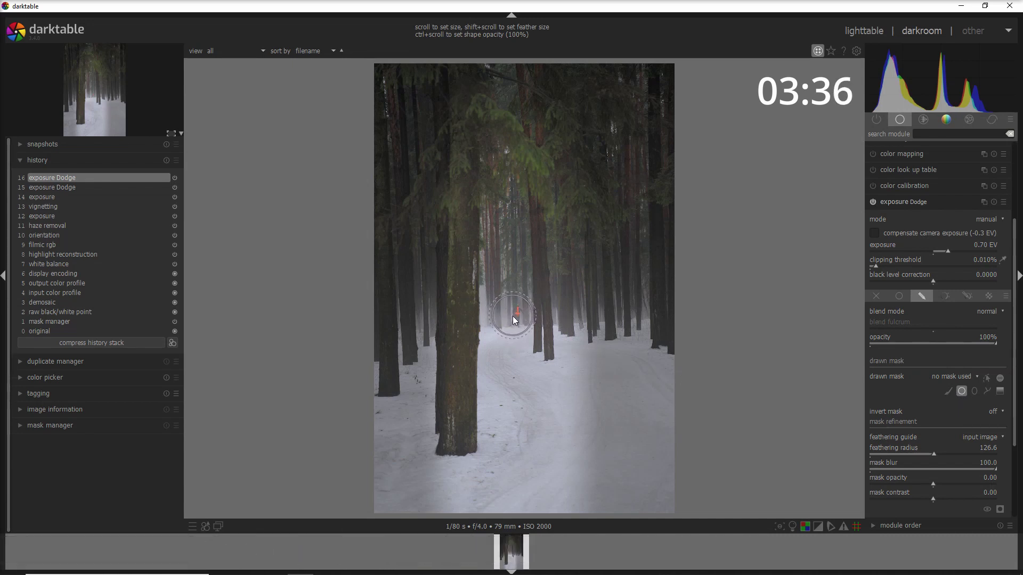
click(557, 373)
click(525, 333)
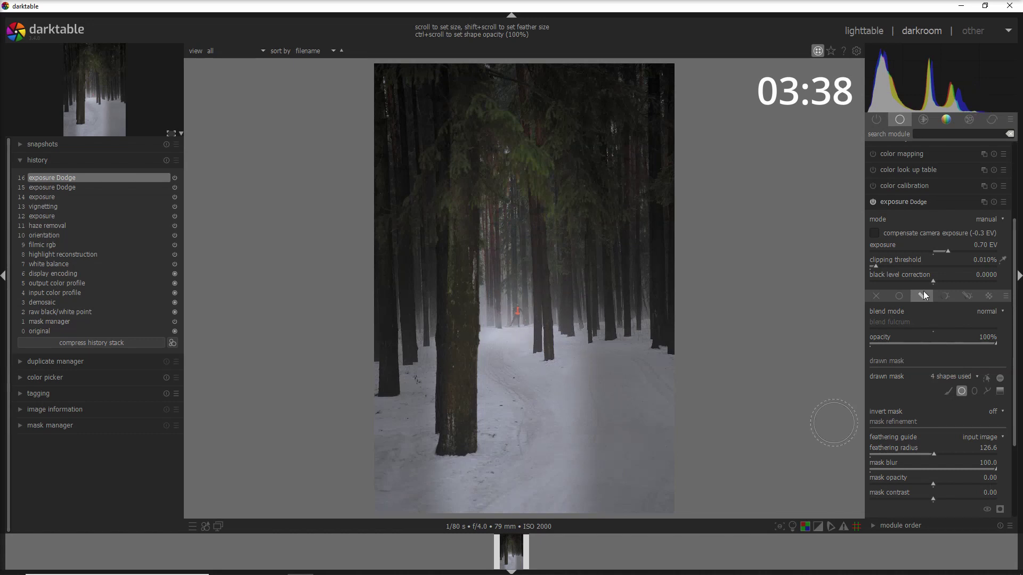
click(874, 201)
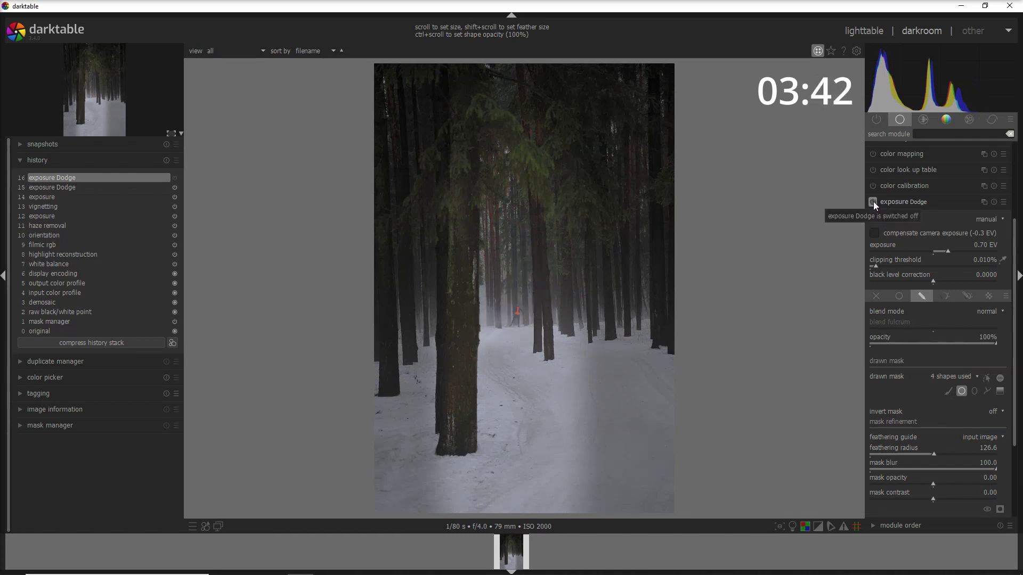
click(873, 202)
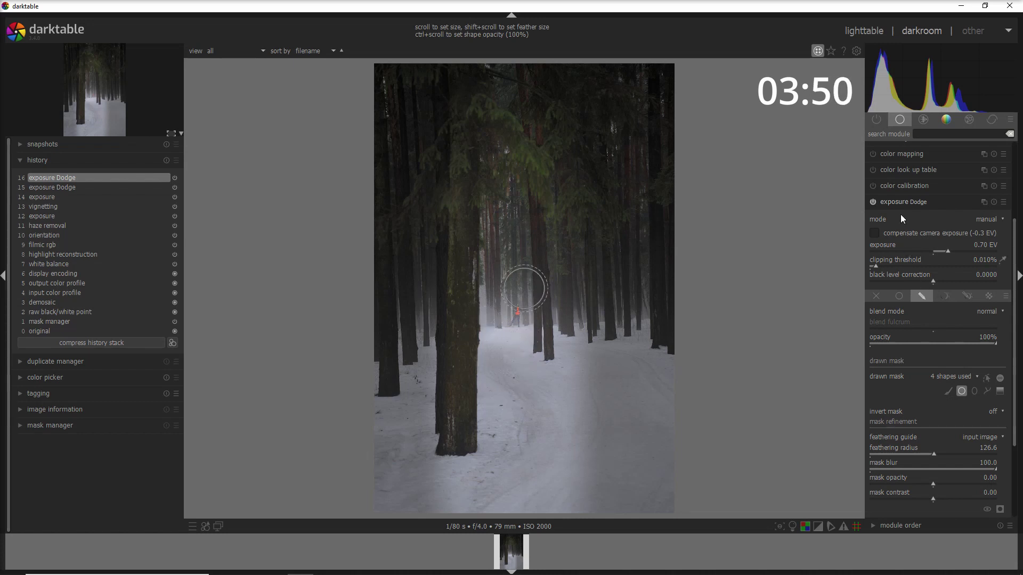
click(907, 202)
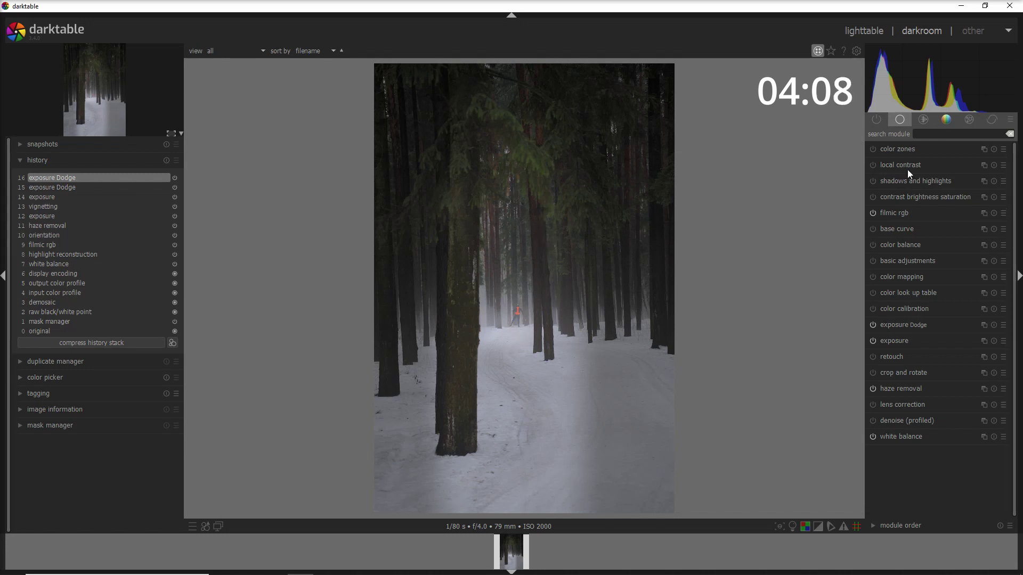
Enable velvia via the module search at 42% strength, comparing it off and on.
click(933, 135)
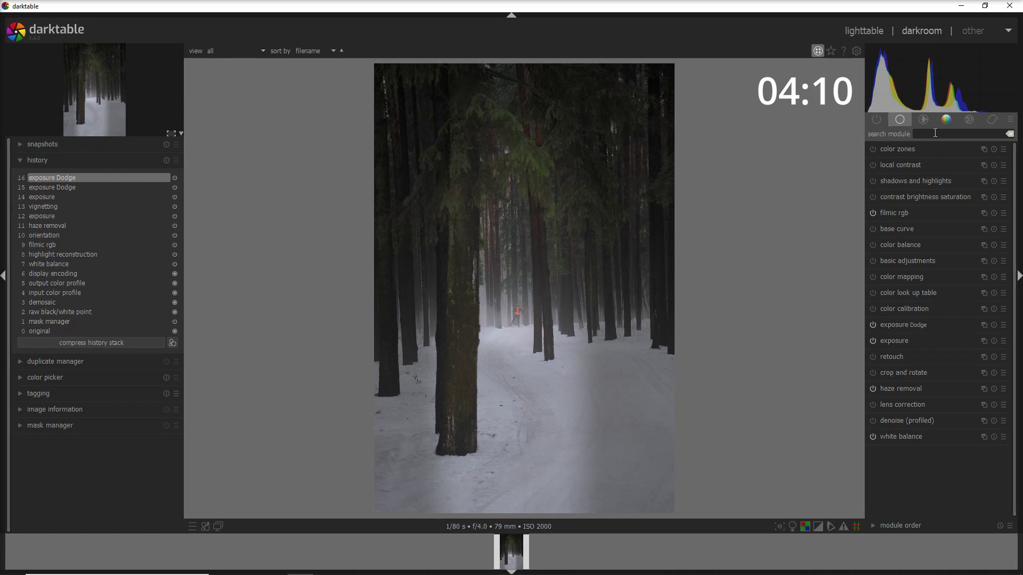
text(velvi)
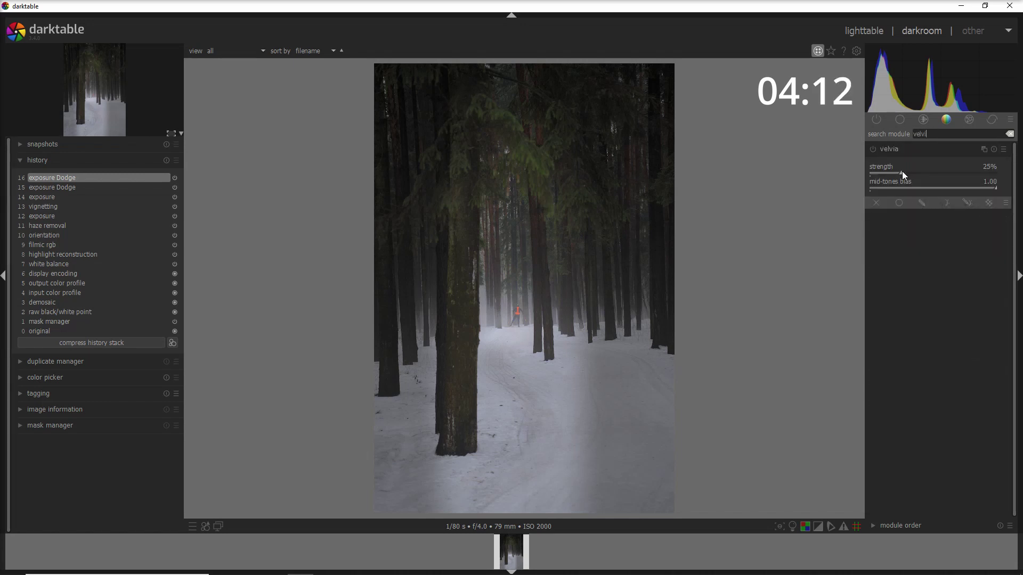
click(902, 171)
drag(905, 175, 924, 176)
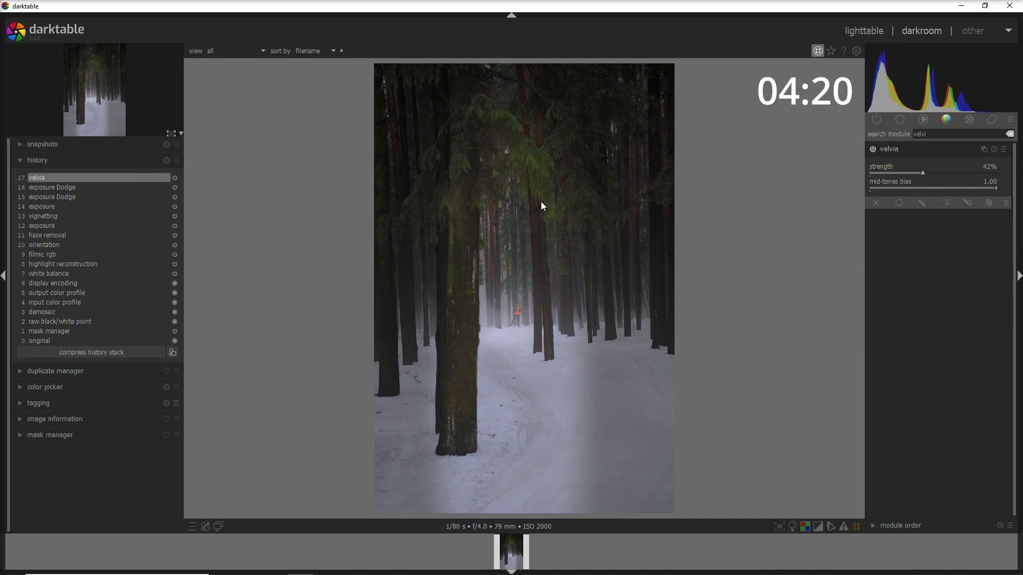
click(875, 149)
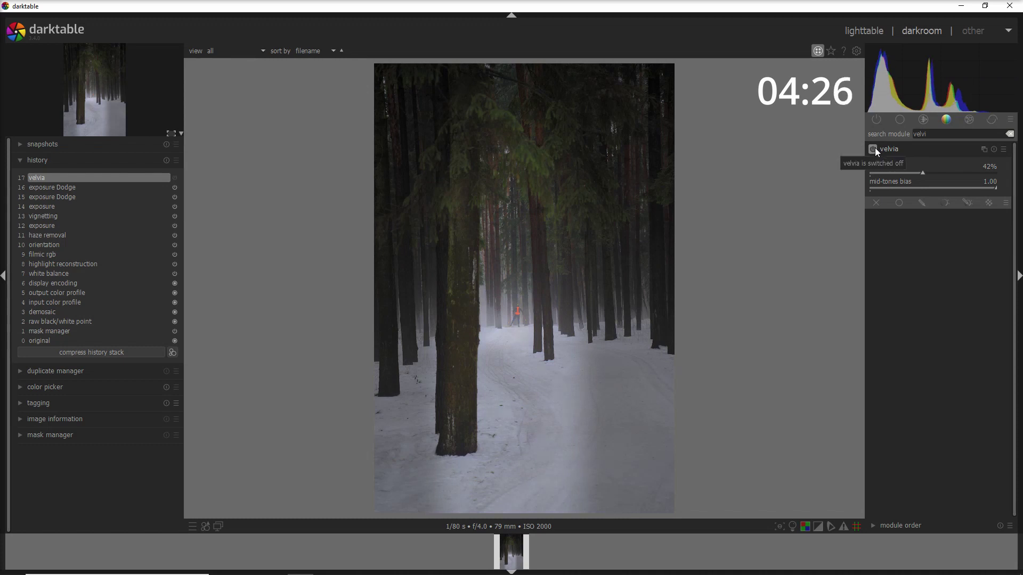
click(875, 148)
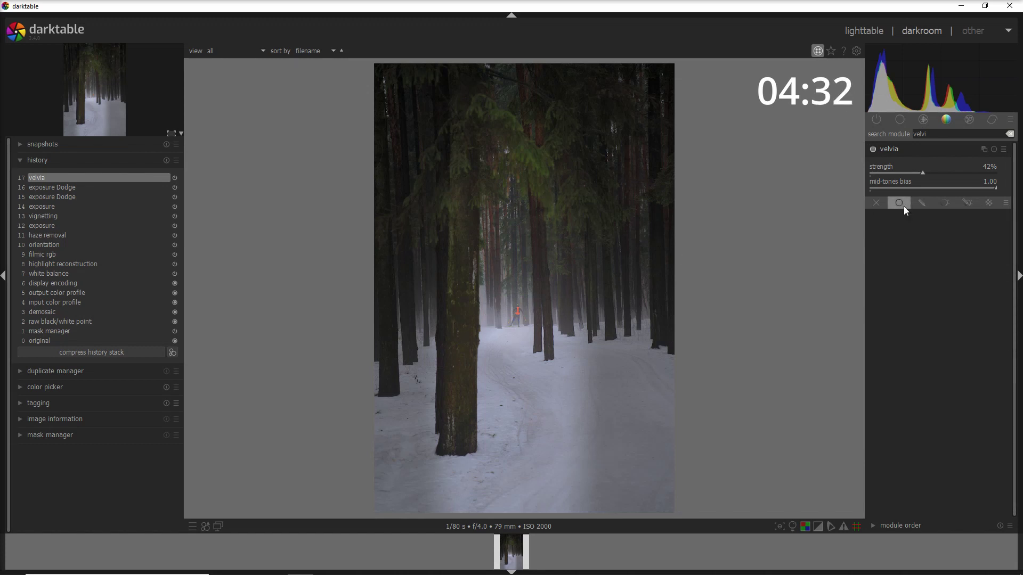
Give velvia a drawn mask of two circles, one on the skier and one at the path centre.
click(922, 204)
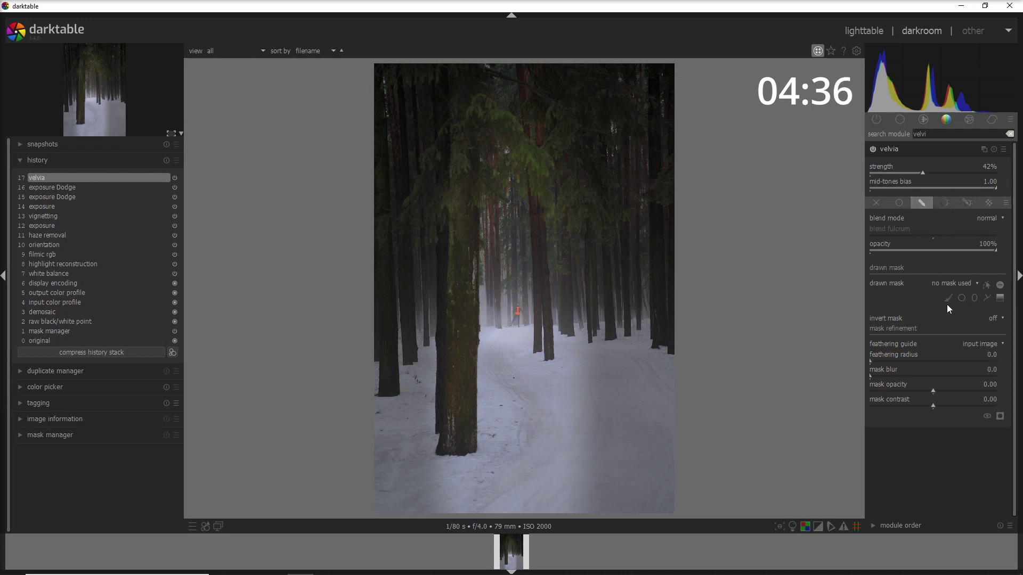
click(961, 298)
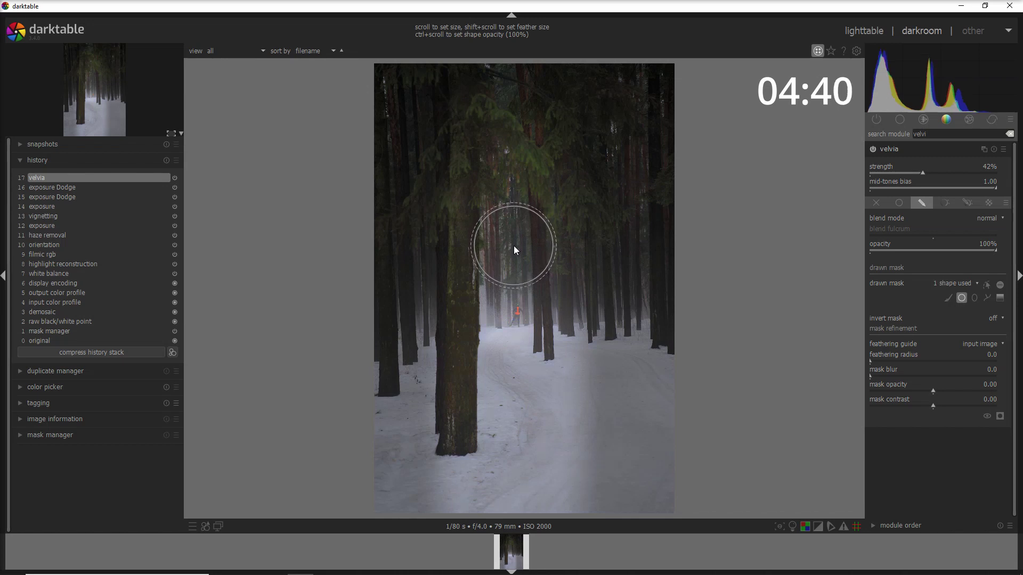
scroll(515, 256, up, 2)
click(516, 261)
click(509, 303)
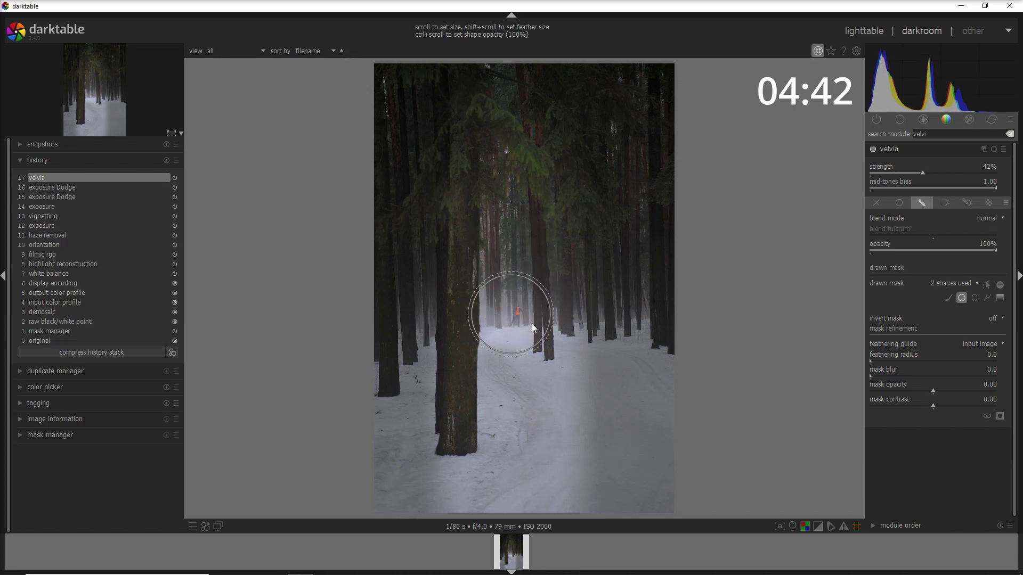
click(872, 150)
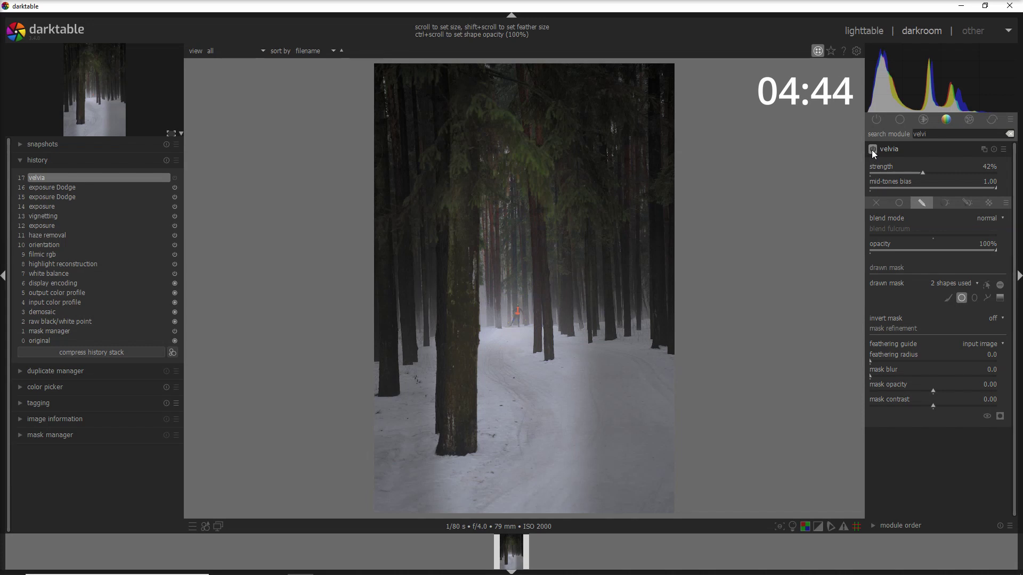
click(873, 149)
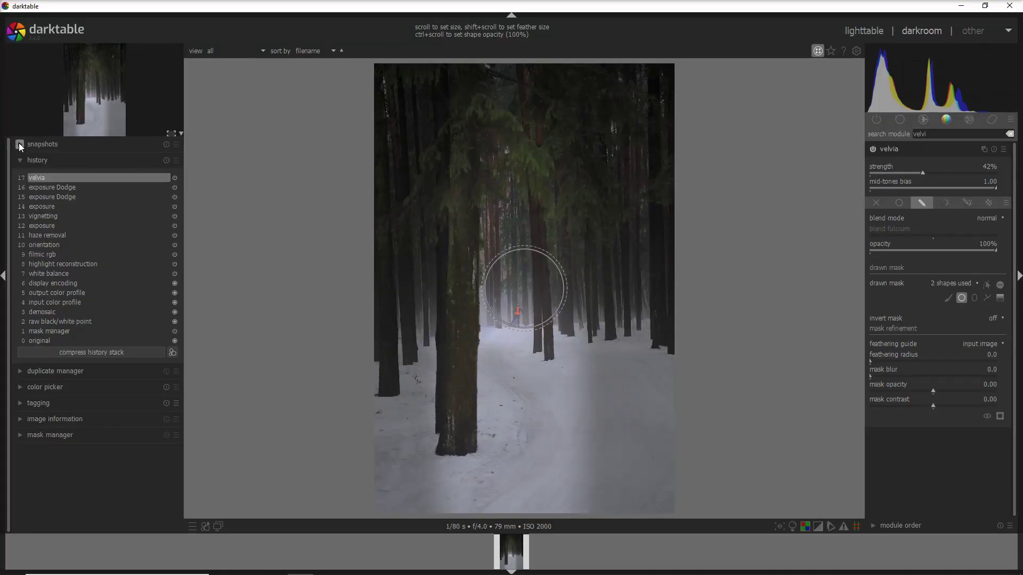
Compare history step 10 against the 'velvia (17)' snapshot in split view, then return to step 17.
click(18, 143)
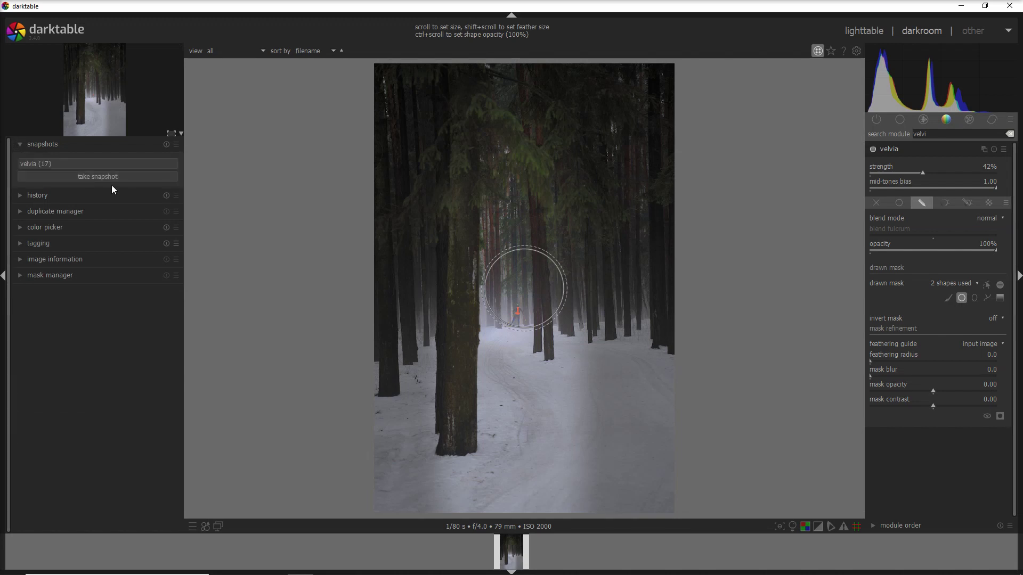
click(23, 202)
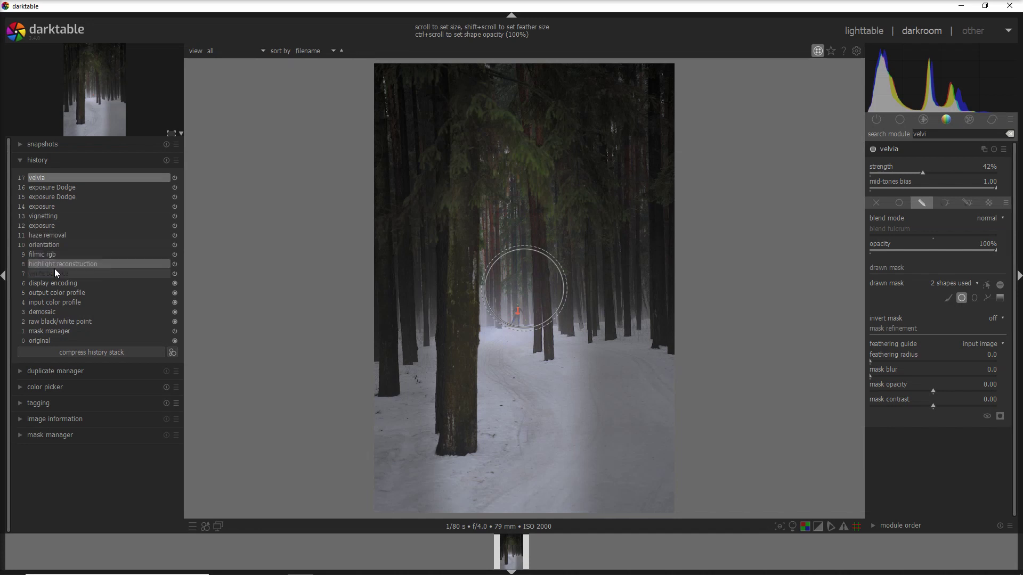
click(51, 246)
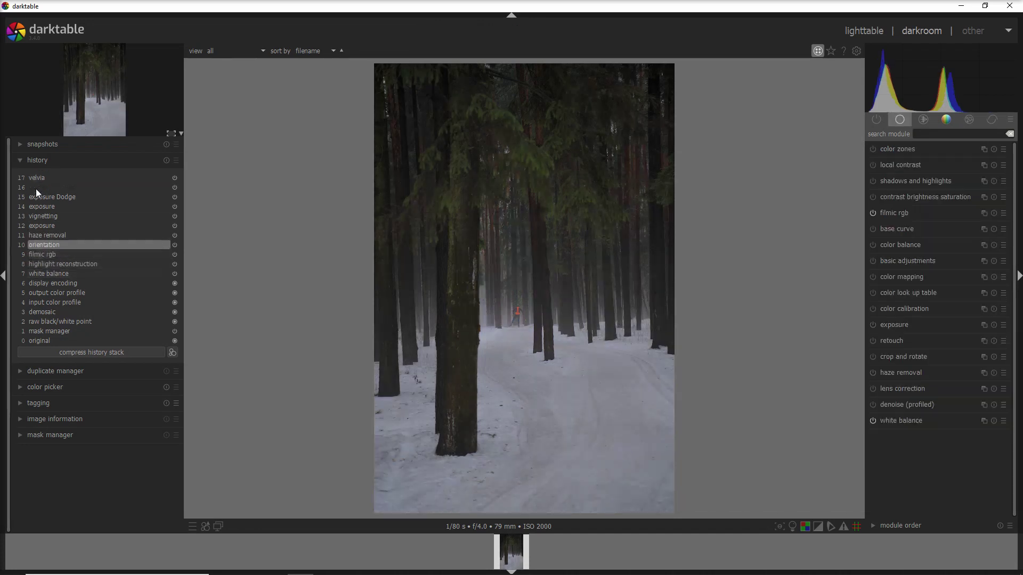
click(21, 145)
click(63, 163)
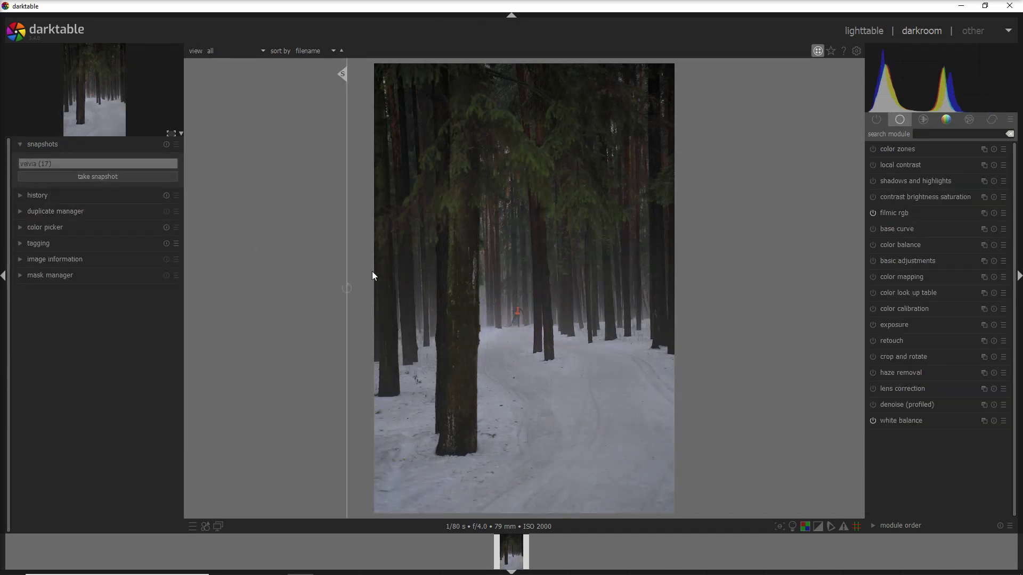
drag(350, 315, 371, 410)
click(64, 195)
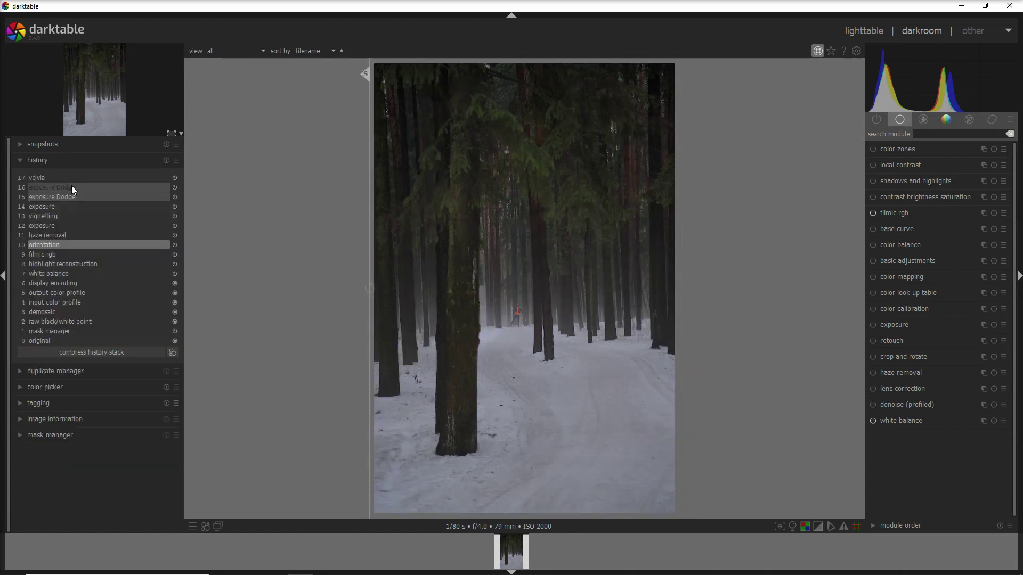
click(75, 179)
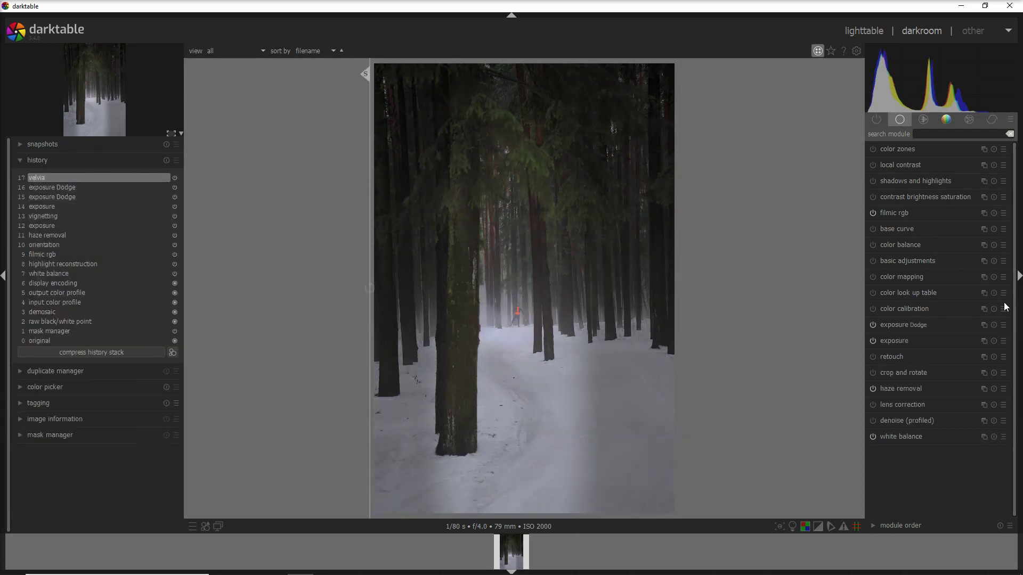
Enable contrast brightness saturation with saturation -0.50 and check it against the snapshot split.
click(941, 131)
text(vel)
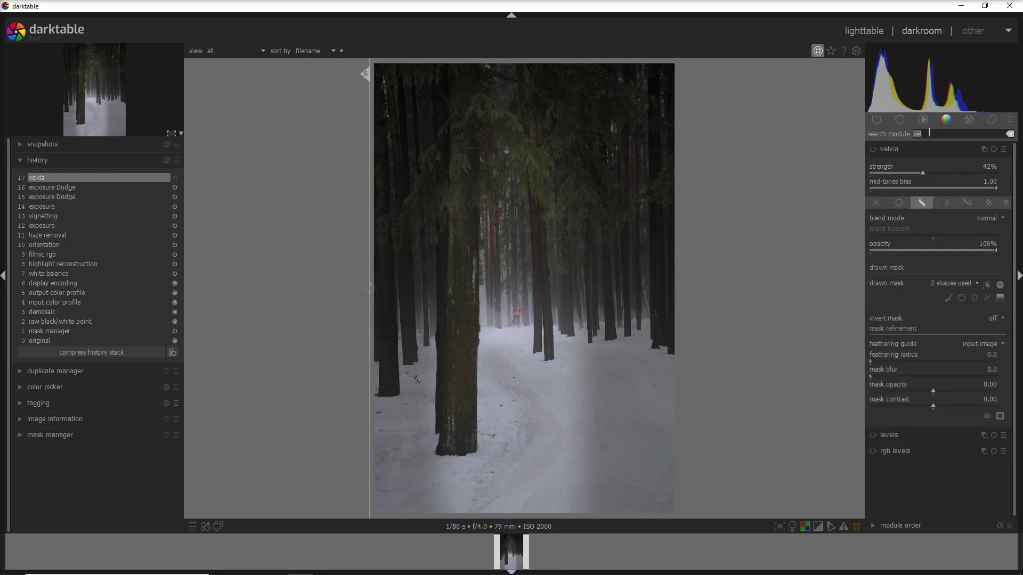
text(contra)
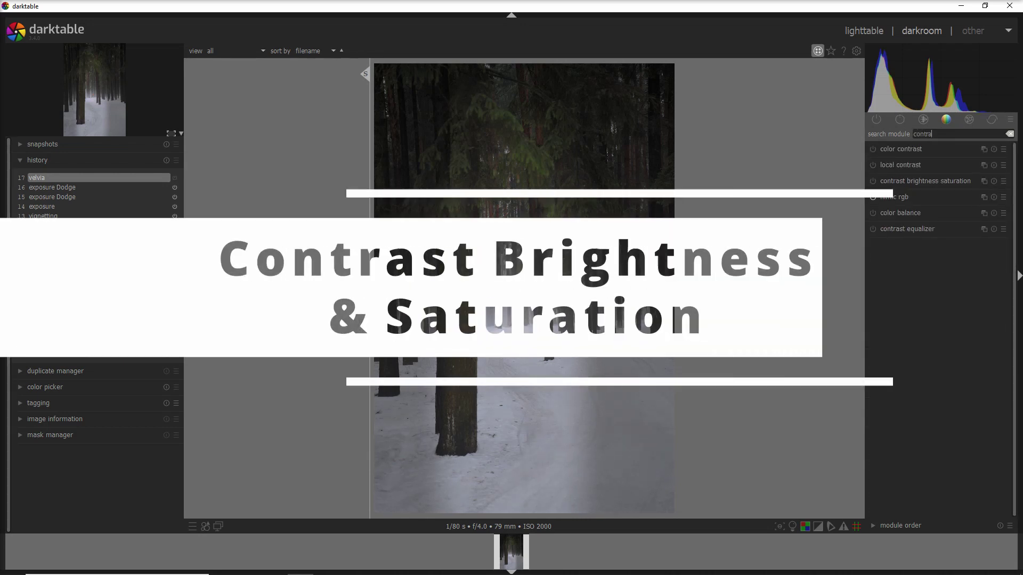
click(928, 181)
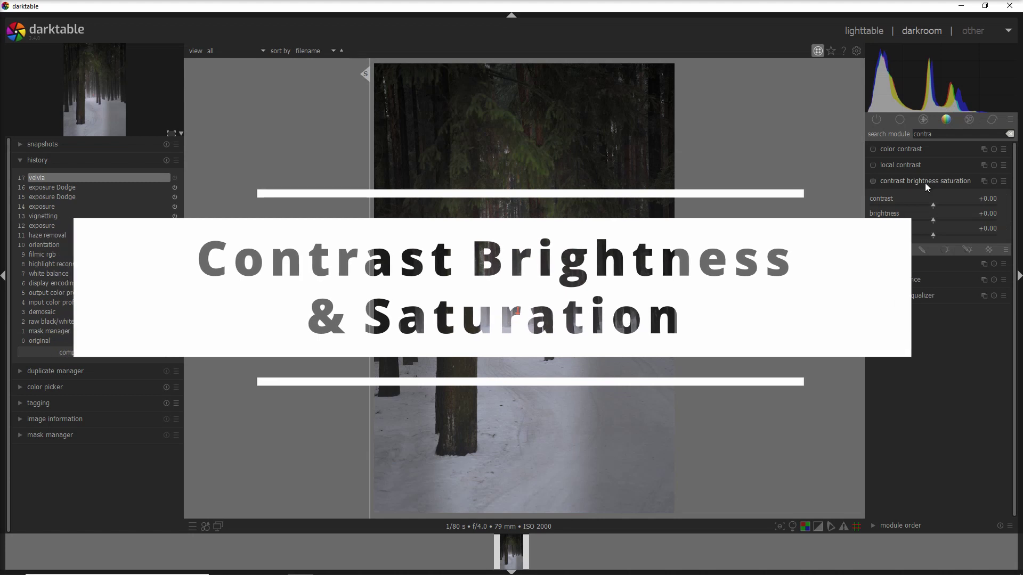
click(872, 181)
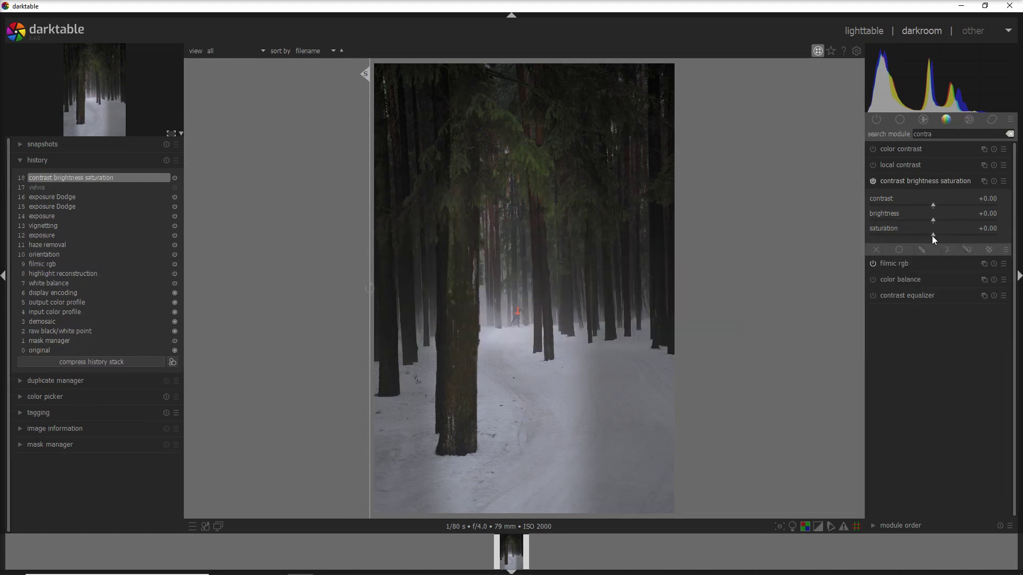
drag(925, 236, 897, 238)
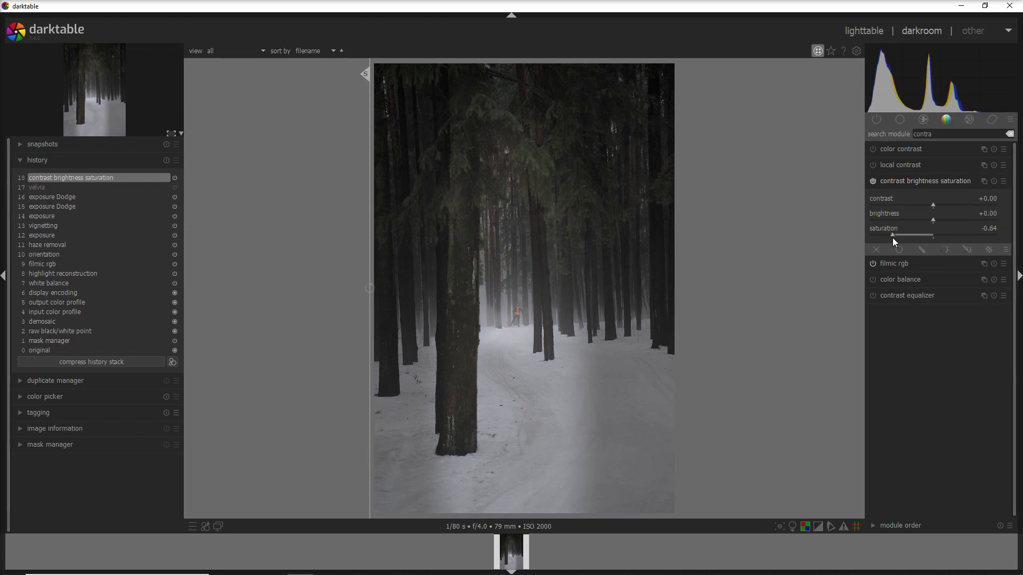
drag(892, 237, 893, 237)
drag(368, 425, 287, 382)
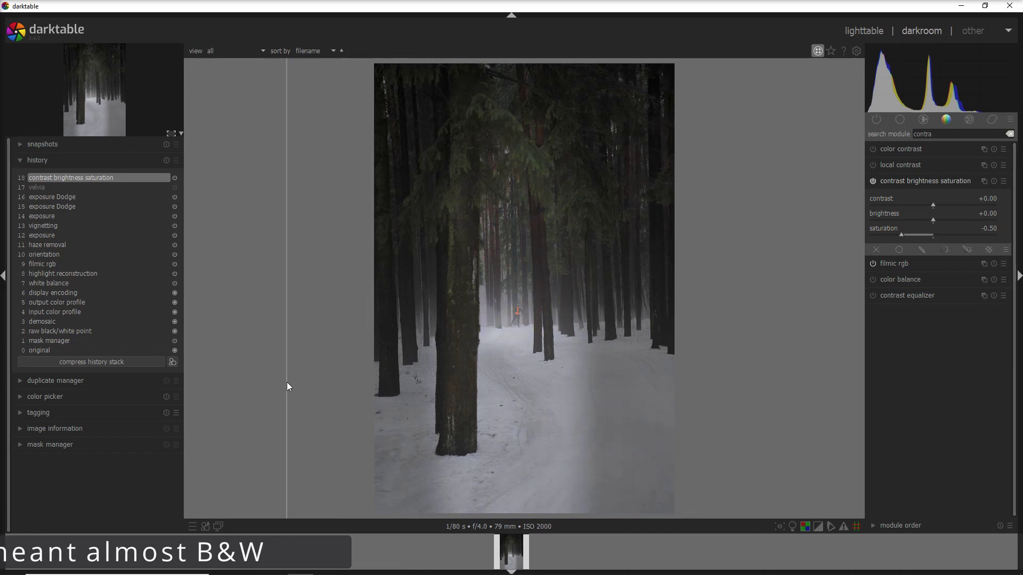